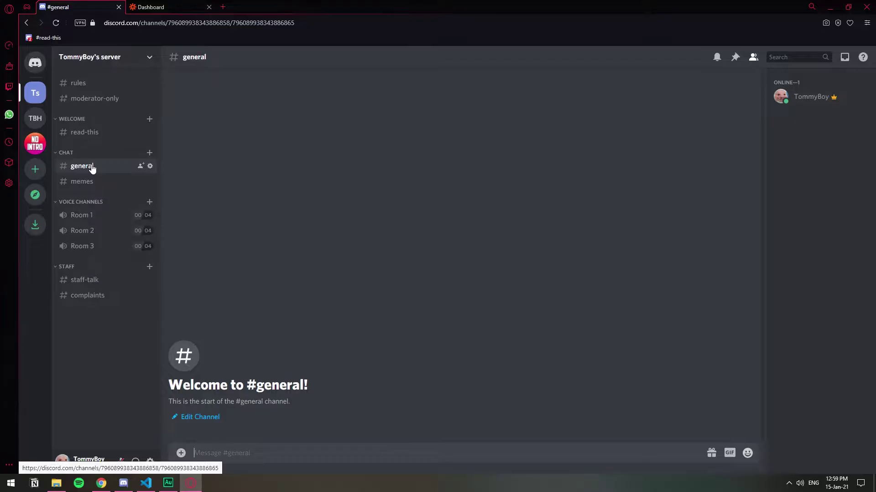
Look over The Black House and Ts server channels in Discord, then switch to the Zapier dashboard.
left_click(35, 118)
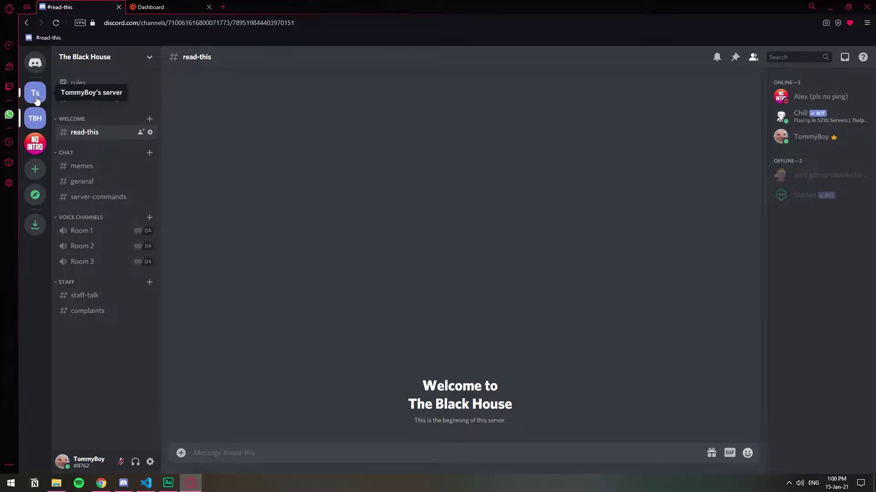
left_click(35, 94)
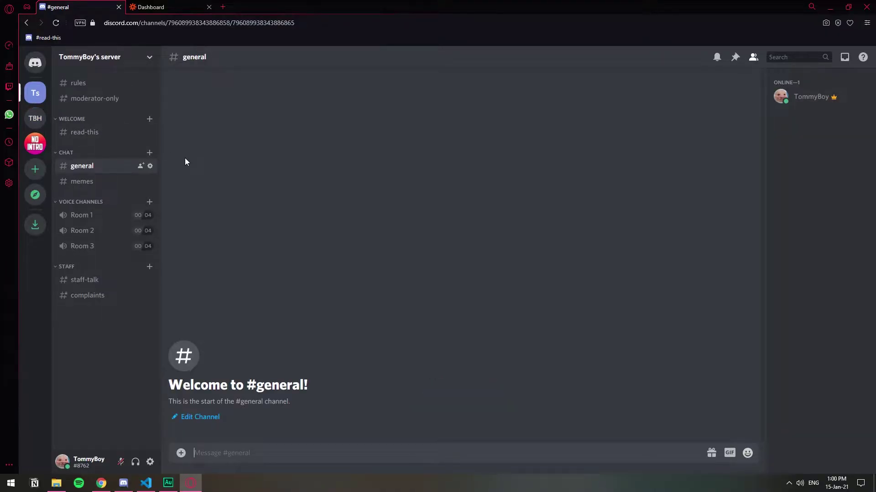
left_click(190, 5)
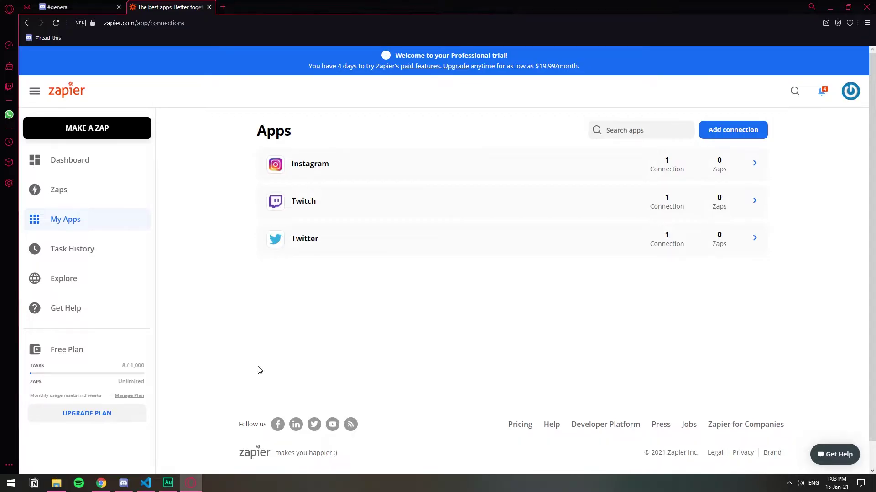
Start a new app connection and pick Discord from a 'dis' search.
left_click(719, 132)
left_click(469, 229)
type("dis")
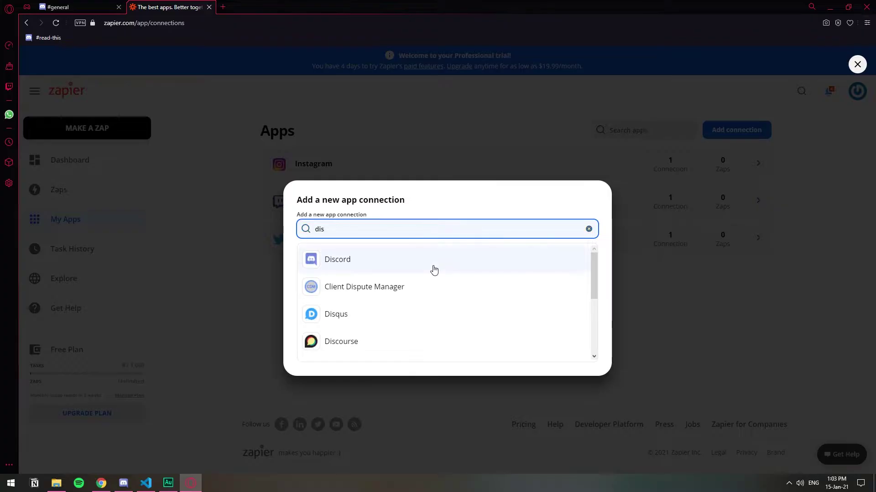
left_click(433, 269)
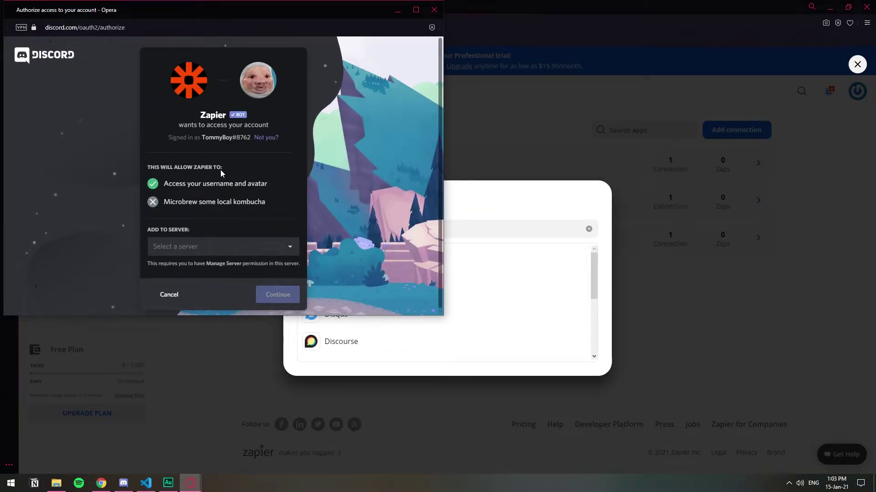
Authorize the Zapier bot on the user's own Discord server and pass the captcha.
left_click(228, 247)
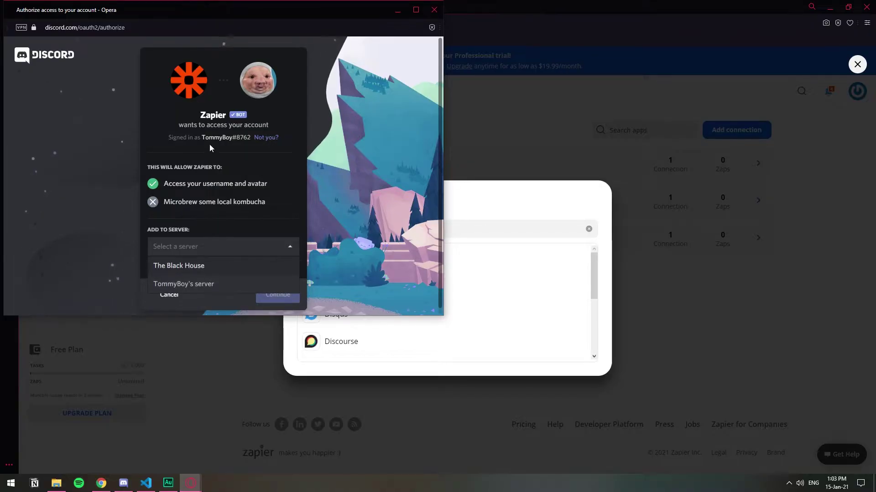
left_click(217, 283)
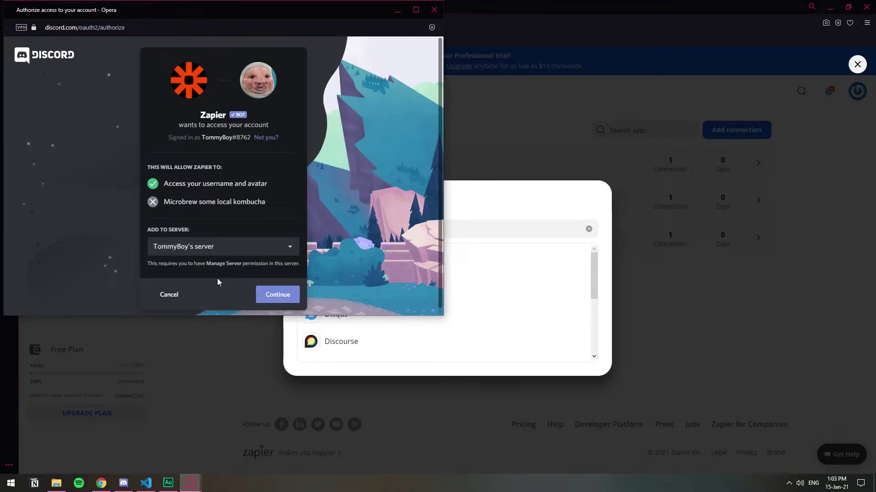
left_click(287, 302)
scroll(292, 247, "down", 5)
left_click(281, 290)
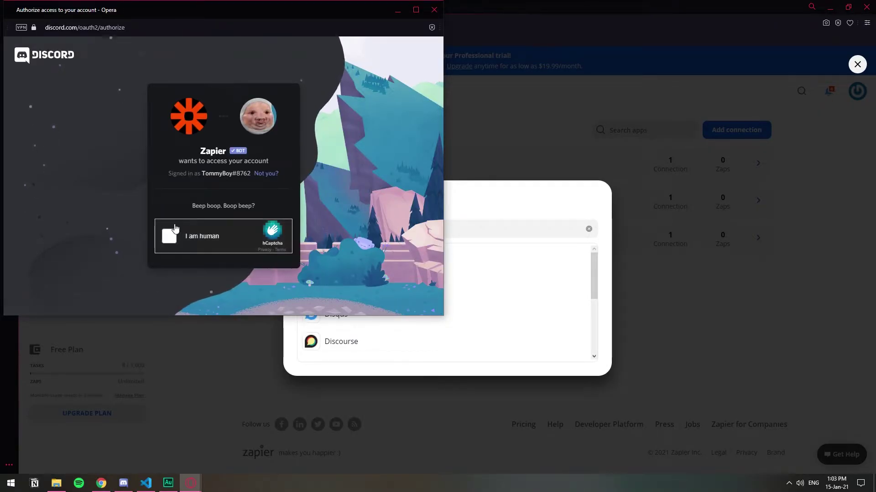
left_click(173, 234)
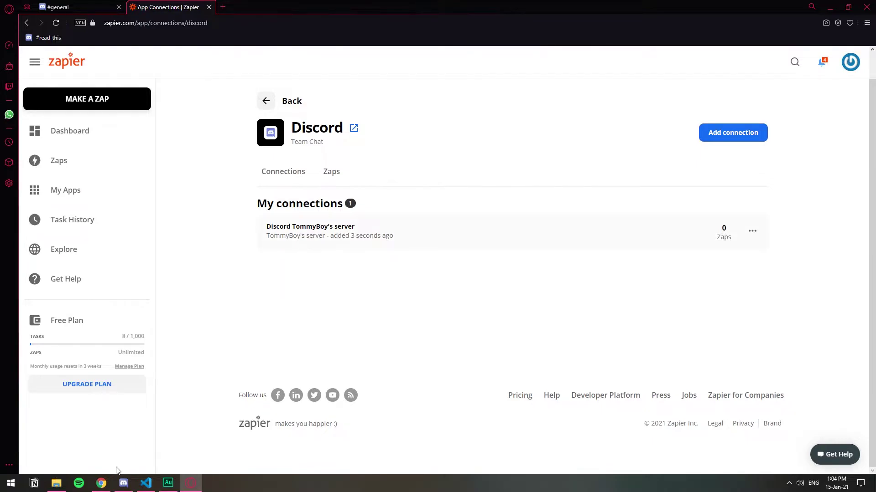
Back in Chrome, start another Discord connection from Zapier's My Apps page.
left_click(101, 483)
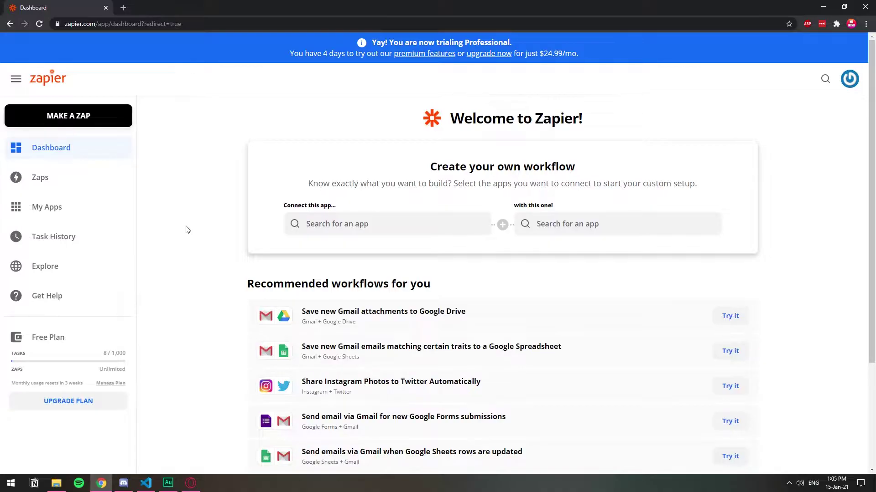
left_click(58, 209)
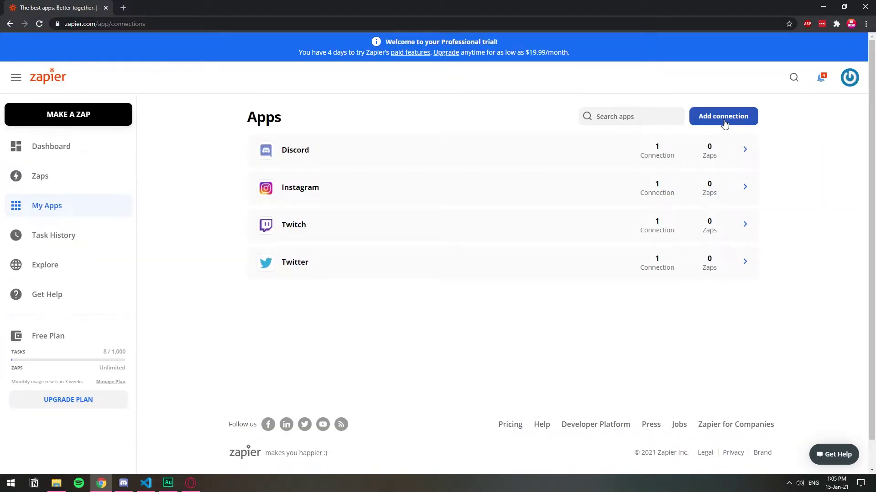
left_click(725, 124)
type("dis")
left_click(334, 261)
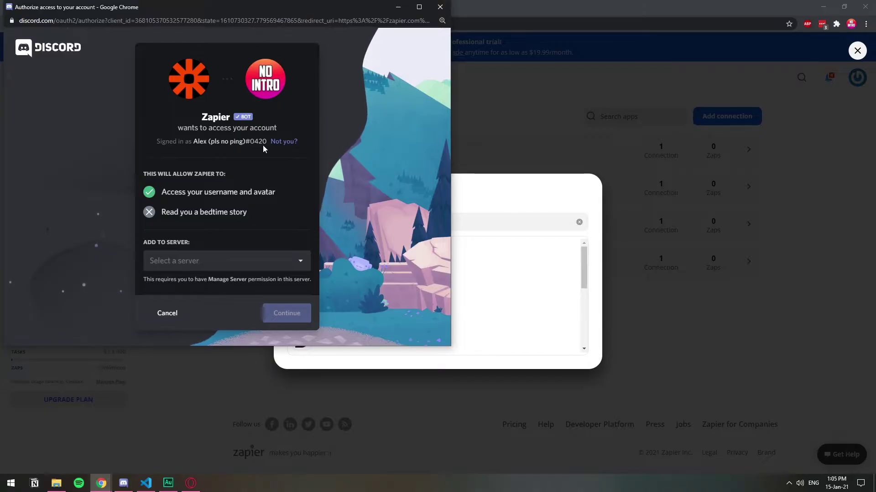
Authorize the Zapier bot on the NoIntro Tutorials server.
left_click(269, 266)
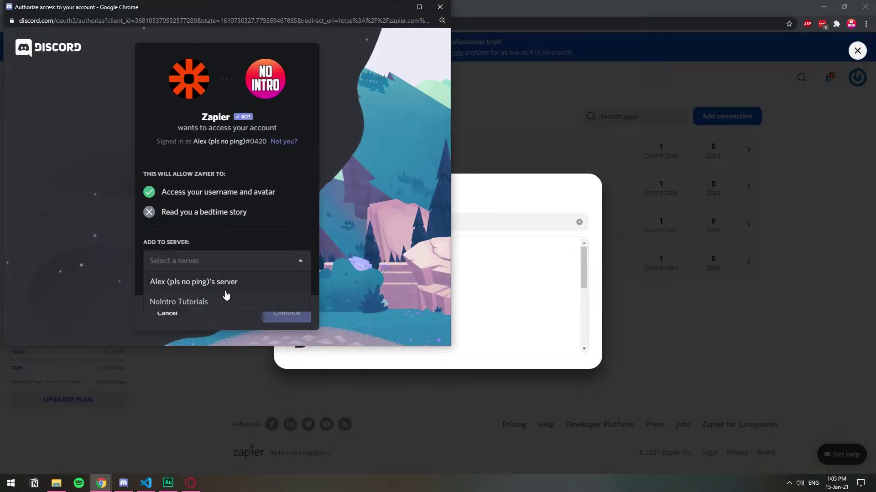
left_click(218, 303)
left_click(280, 314)
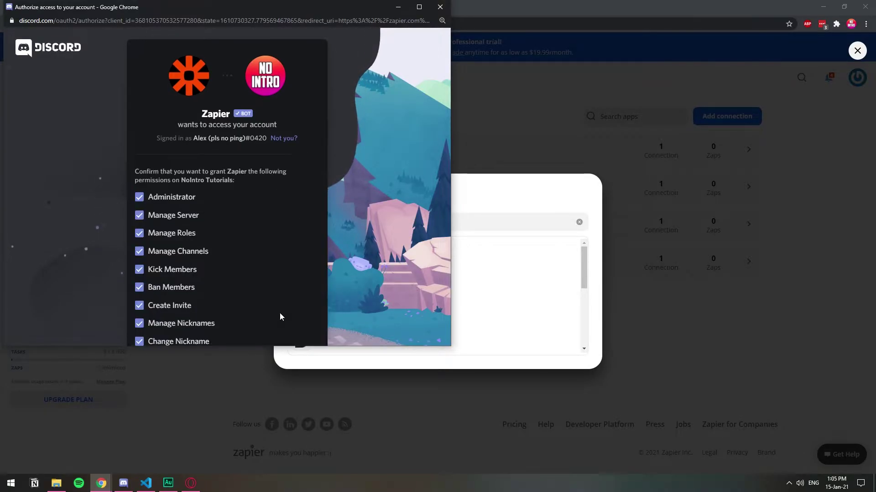
scroll(249, 214, "down", 5)
left_click(295, 316)
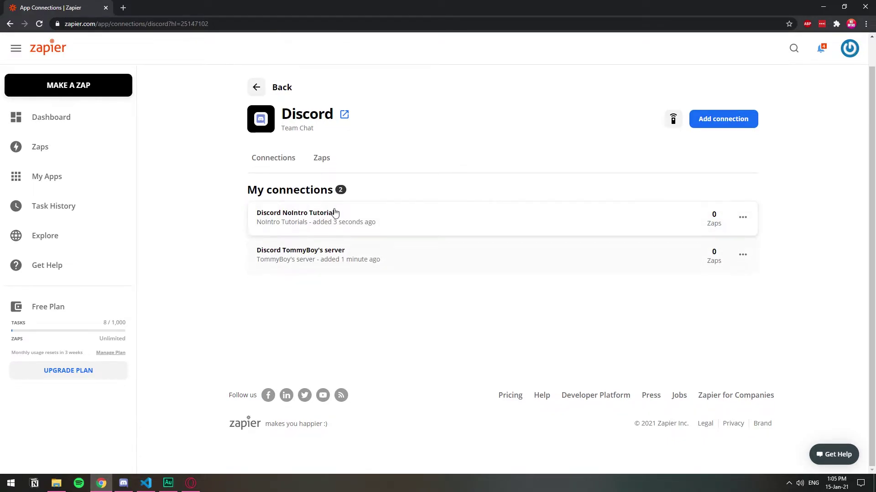
Go to the Zaps page from the sidebar.
left_click(34, 155)
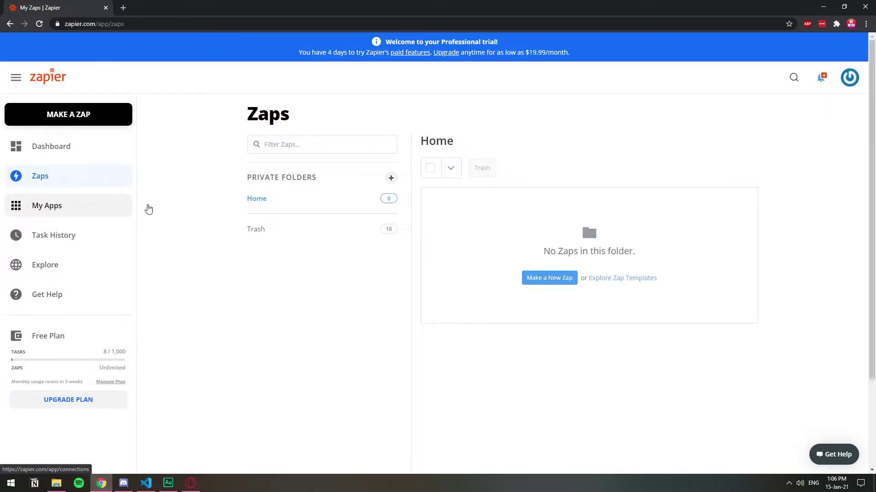
Create a Zap triggered by Discord's New Message Posted to Channel, using the NoIntro Tutorials account.
left_click(560, 281)
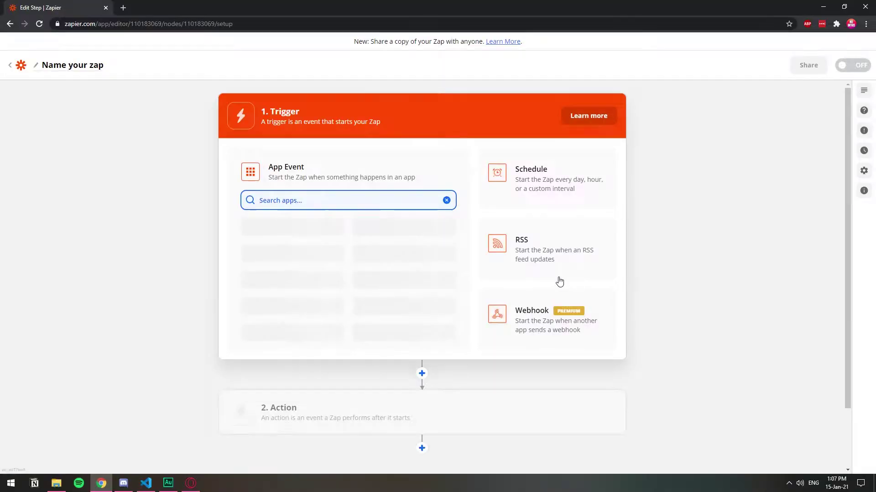
type("dis")
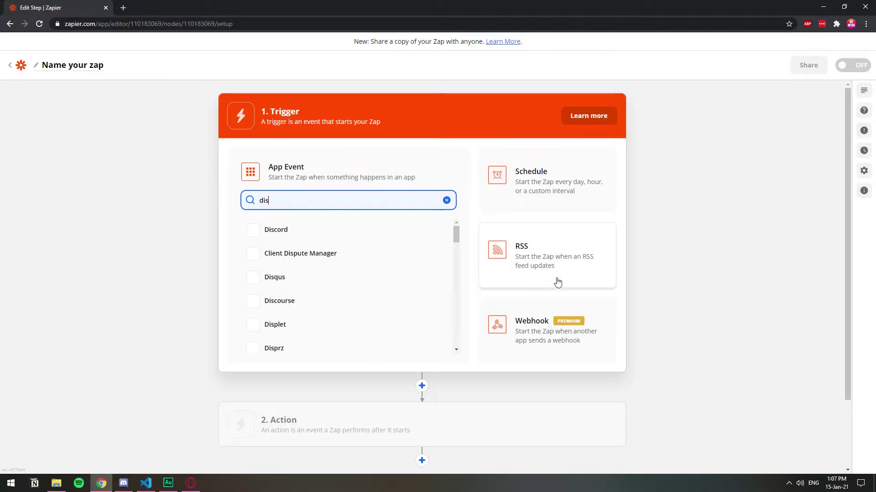
left_click(325, 231)
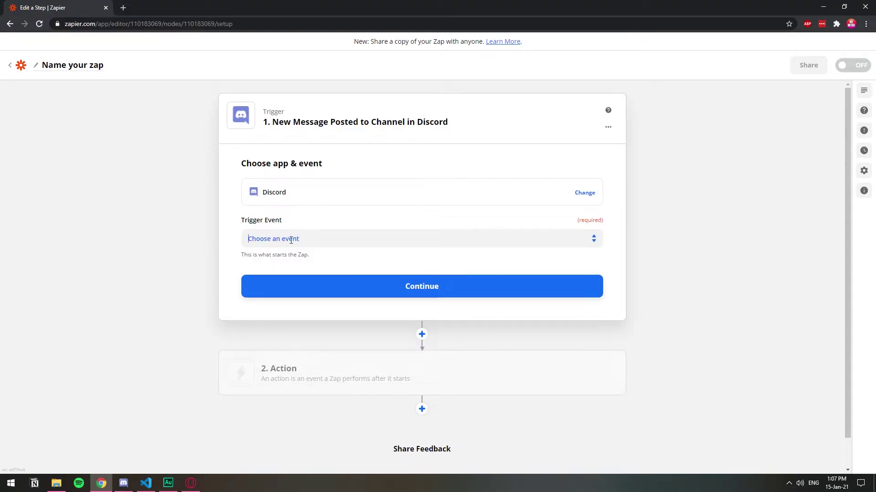
left_click(310, 237)
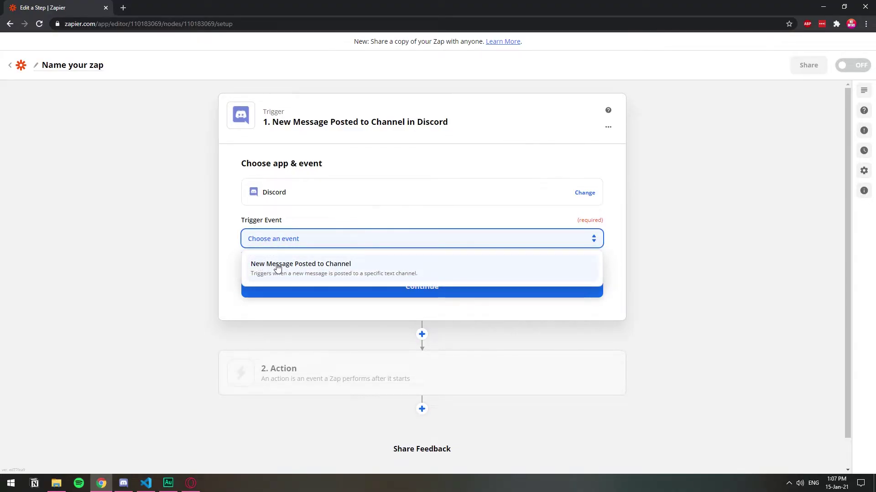
left_click(326, 269)
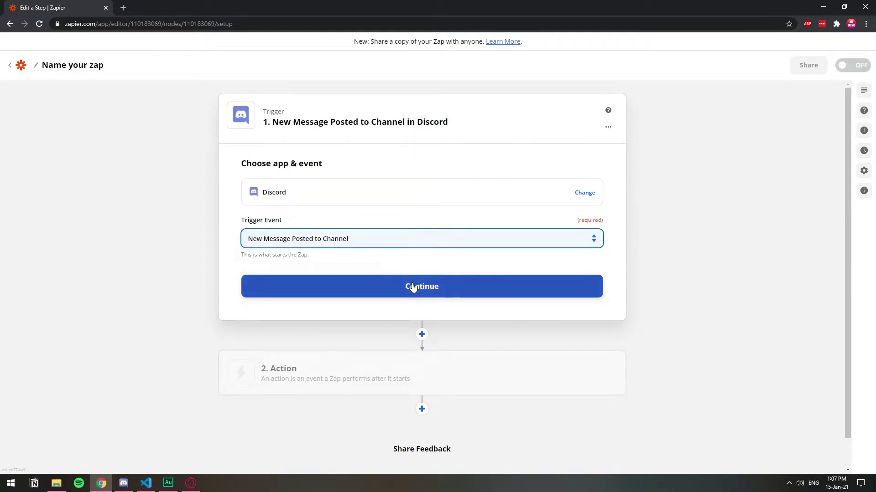
left_click(412, 287)
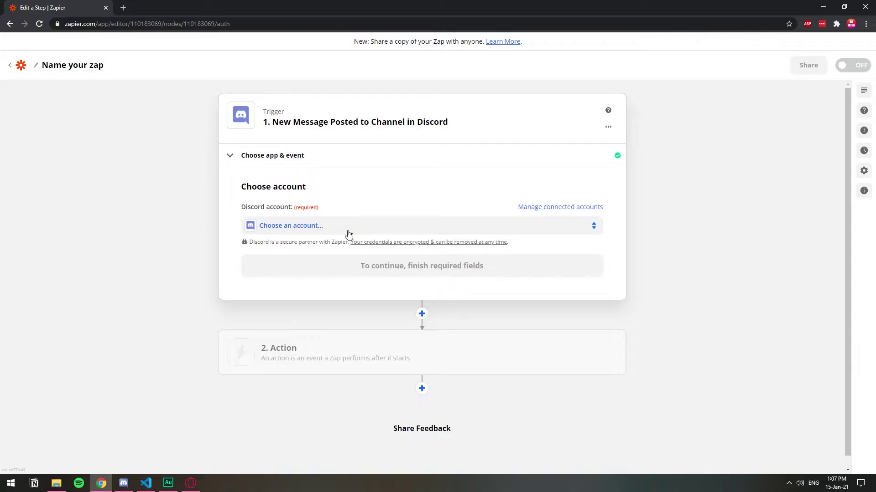
left_click(347, 234)
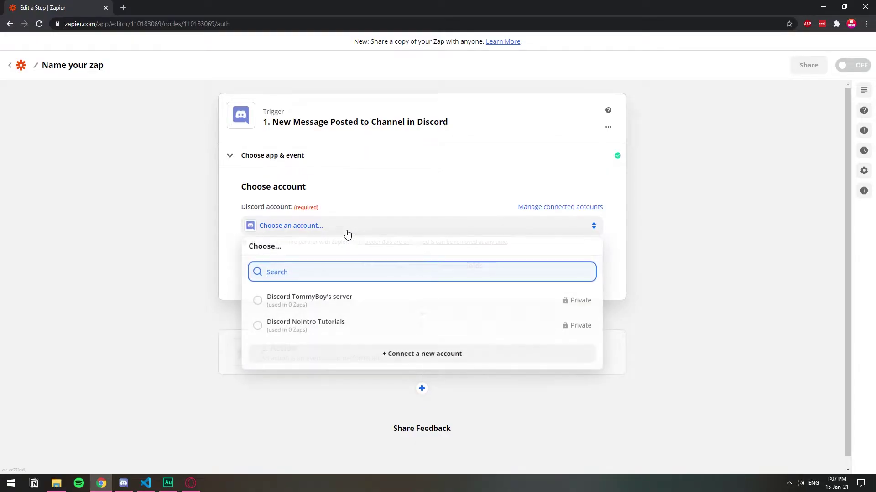
left_click(326, 332)
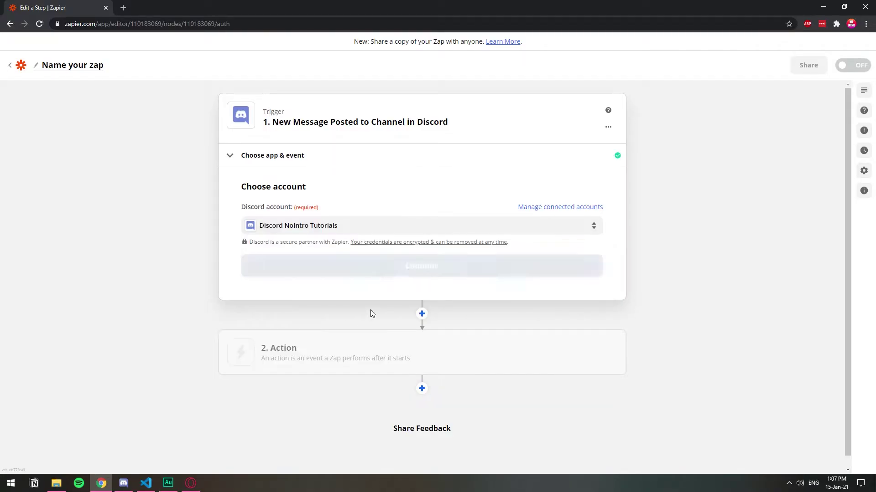
Confirm the NoIntro Tutorials account and set the trigger to watch the bot-commands channel.
left_click(390, 269)
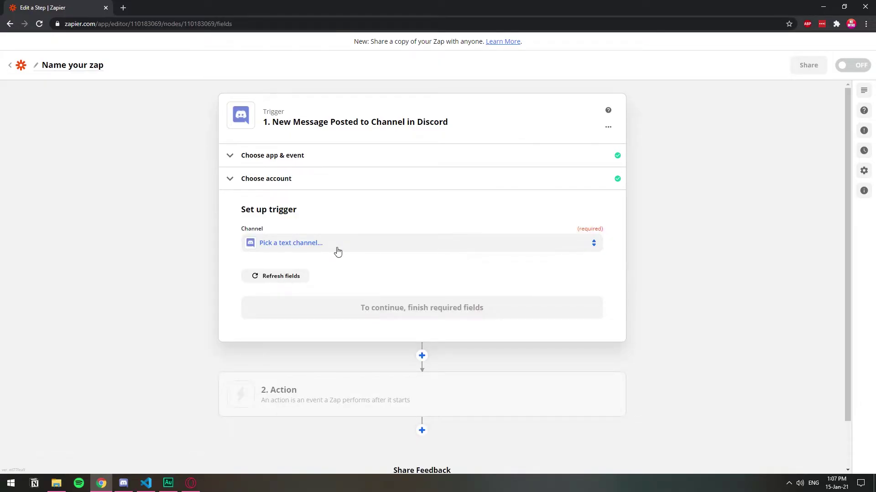
left_click(338, 252)
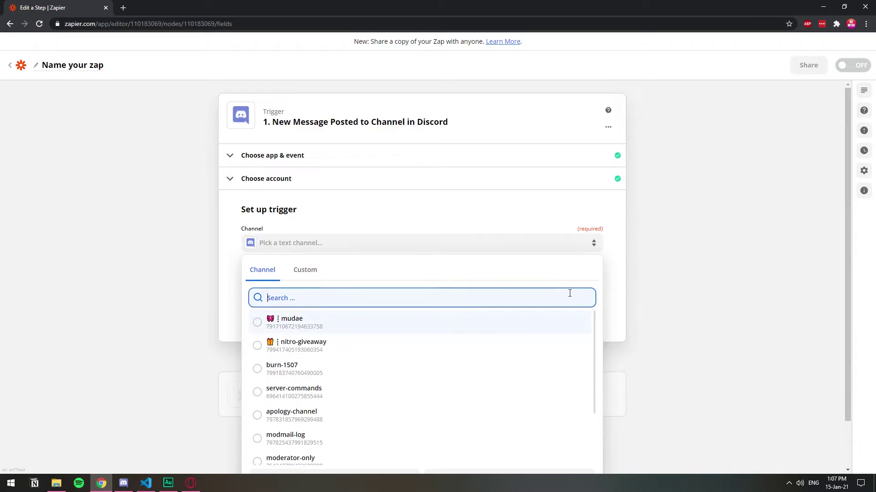
left_click_drag(595, 328, 601, 465)
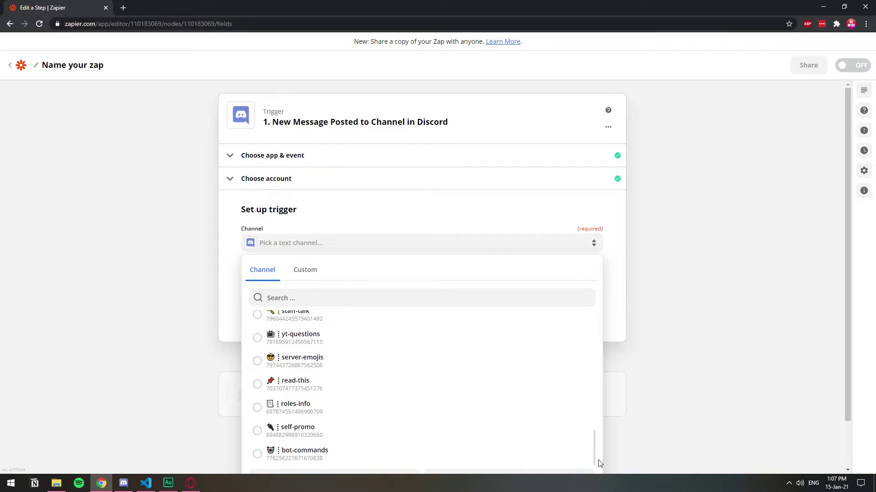
scroll(240, 442, "up", 1)
scroll(312, 416, "down", 1)
left_click(293, 455)
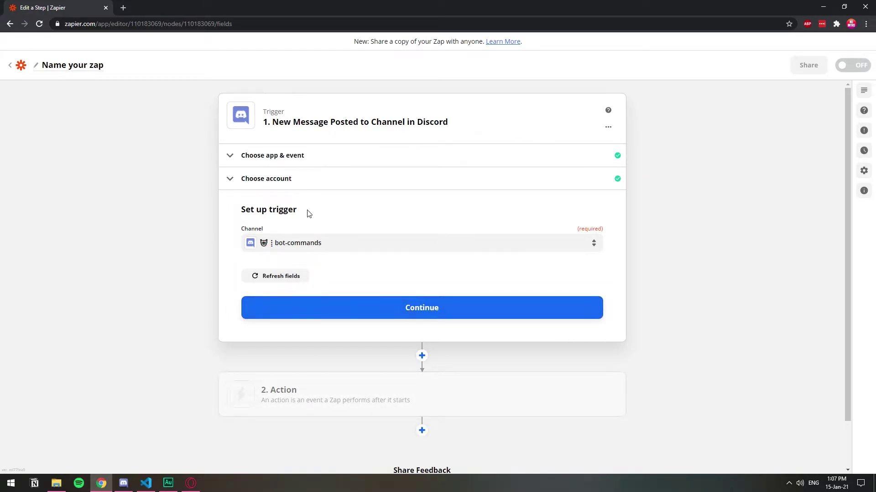
left_click(365, 301)
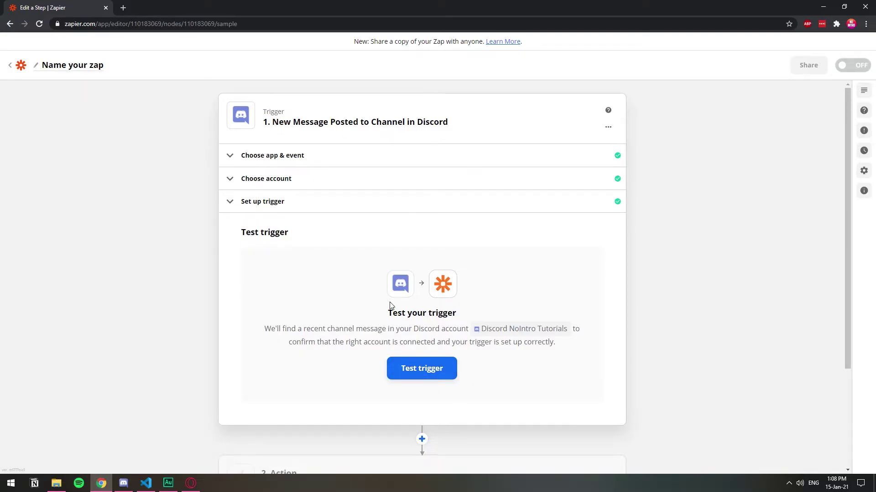
Run the trigger test, review the sample message's 'Test message' content and author, then go to Discord.
left_click(424, 365)
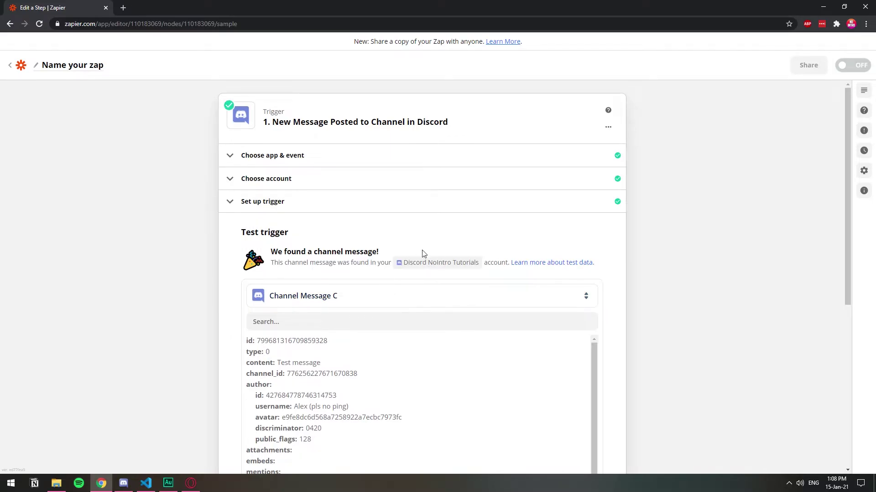
scroll(449, 292, "down", 2)
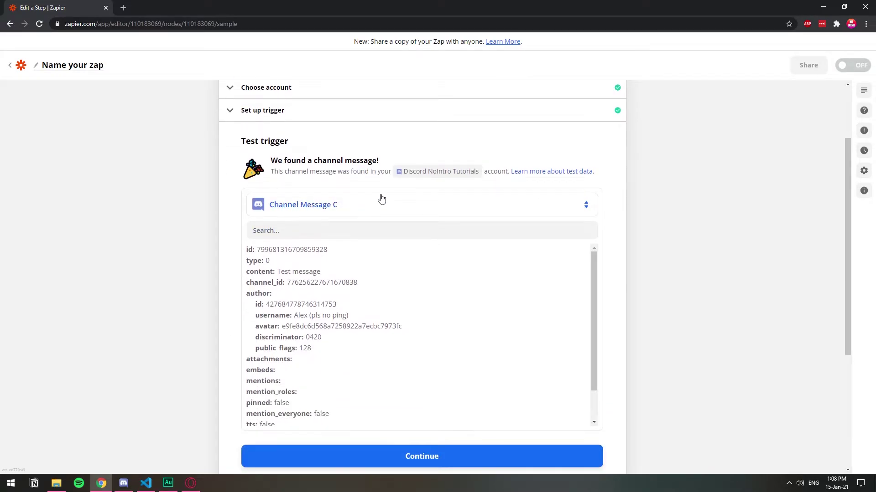
mouse_move(594, 268)
left_mouse_down()
mouse_move(598, 288)
mouse_move(595, 276)
left_mouse_up()
left_click_drag(291, 266, 338, 268)
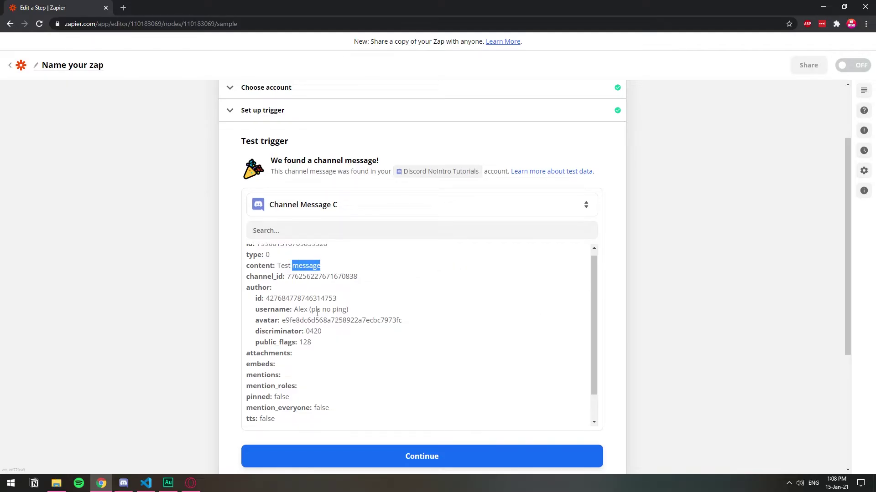
left_click_drag(299, 310, 348, 311)
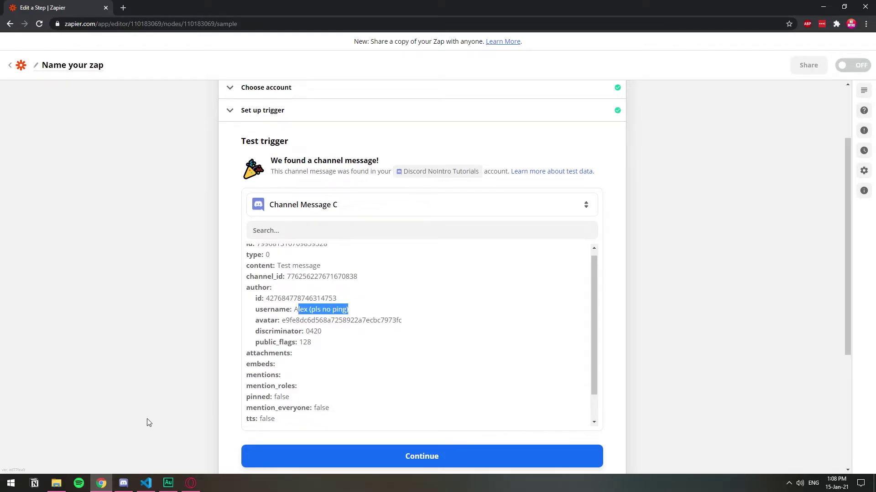
left_click(124, 483)
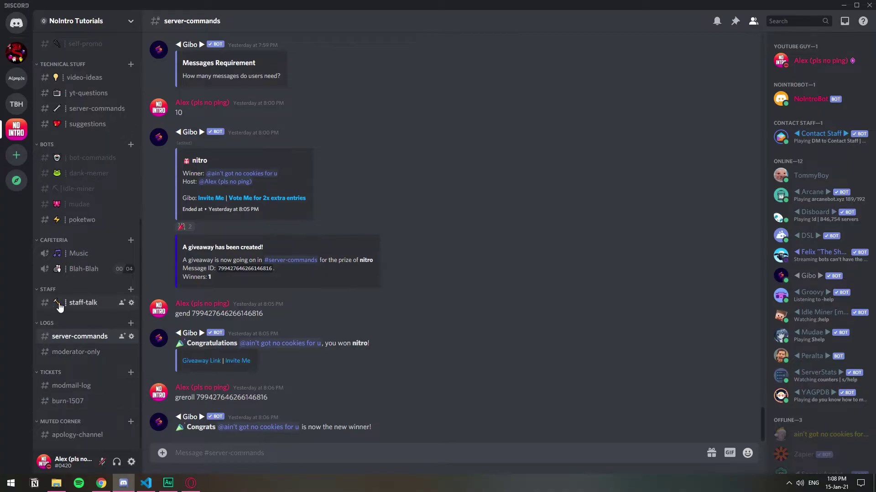
Check the Test message in Discord's #bot-commands channel, then return to the Zapier editor.
left_click(86, 158)
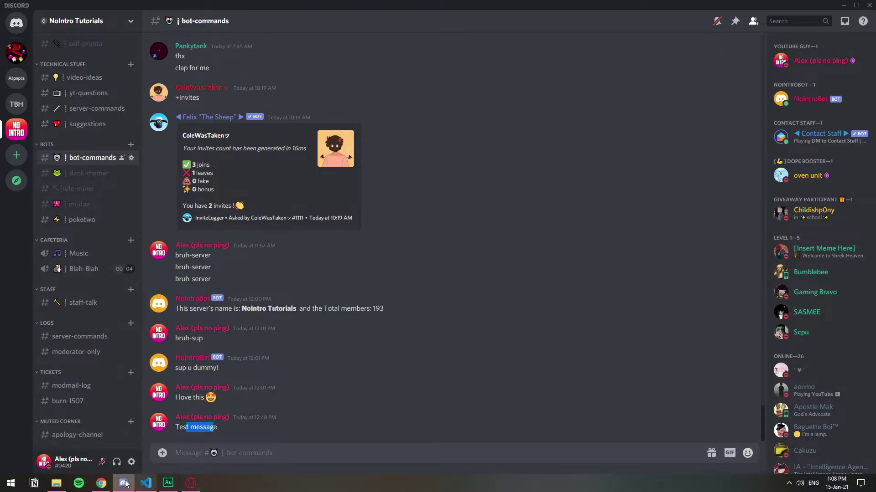
left_click(101, 484)
scroll(591, 371, "down", 5)
Continue to the action and set it to Discord's Send Channel Message event.
left_click(429, 261)
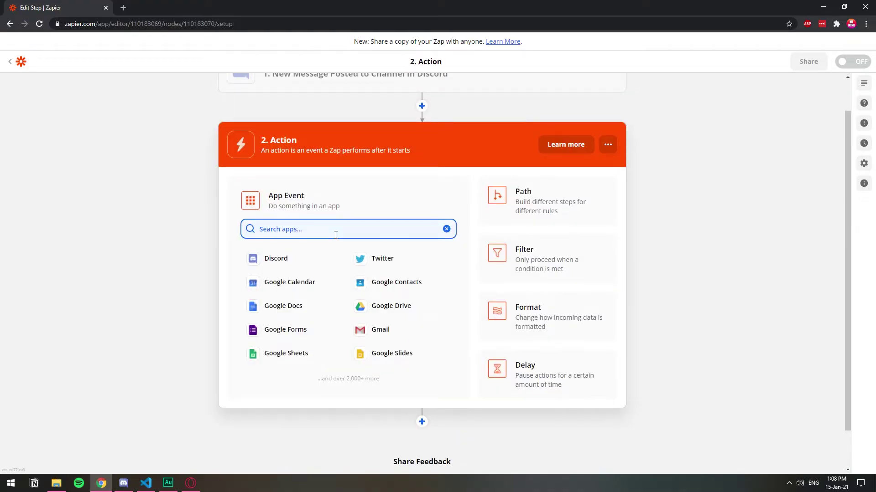
type("dis")
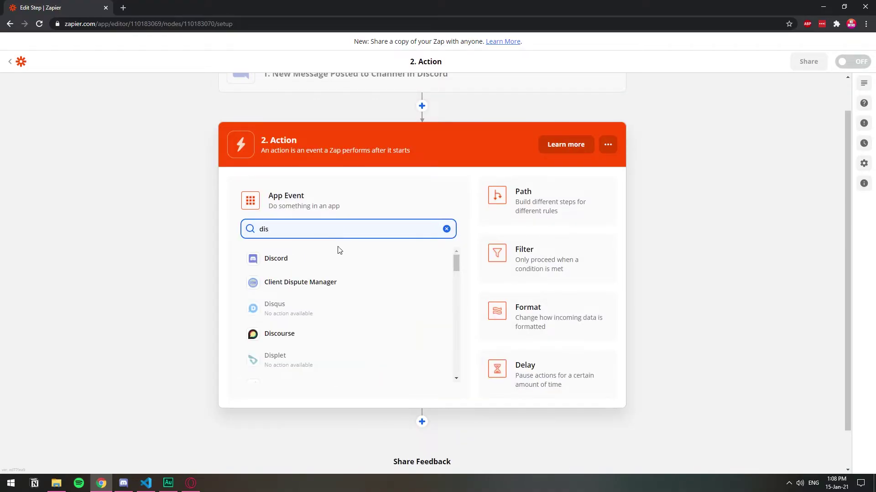
left_click(319, 260)
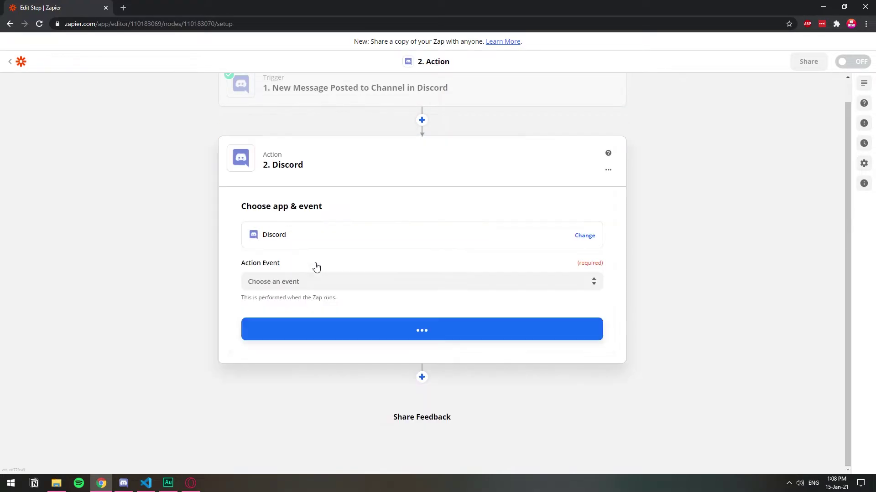
left_click(416, 280)
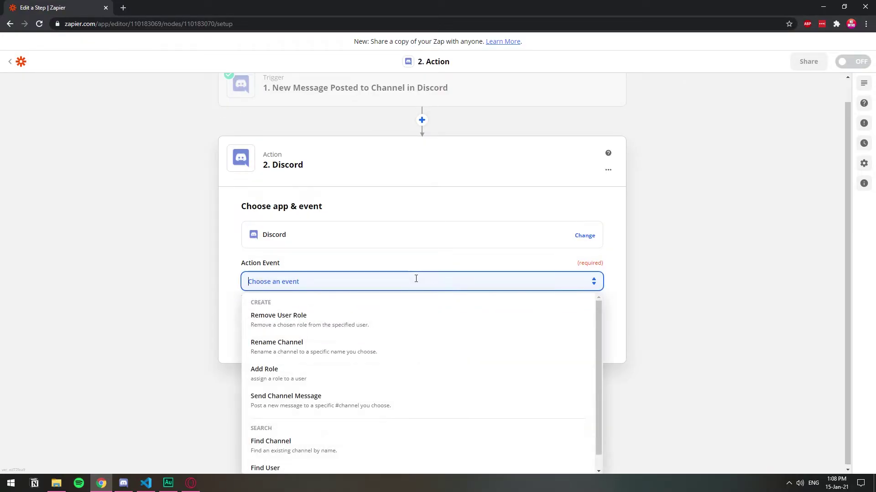
left_click(303, 407)
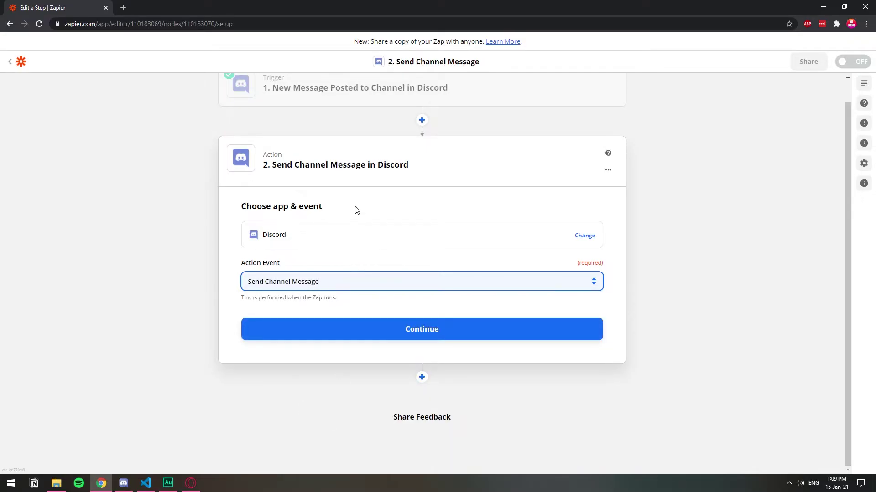
Use the destination server's Discord account and set the action's channel to general.
left_click(340, 332)
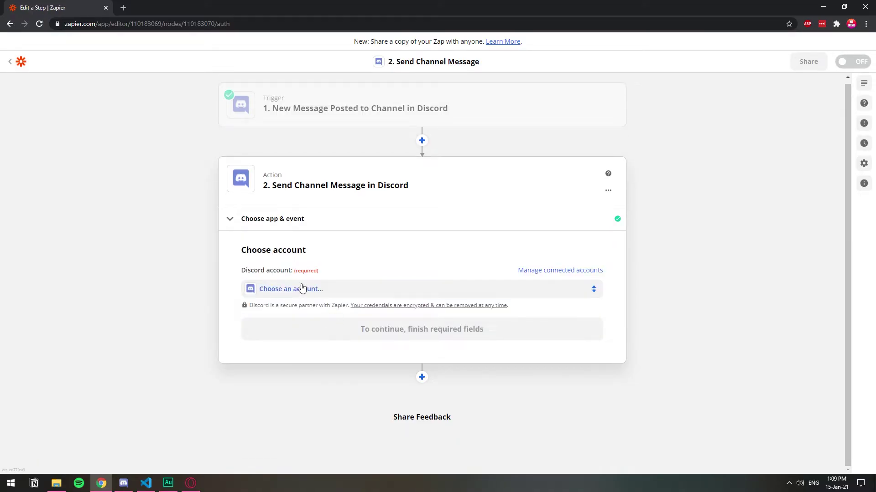
left_click(304, 288)
left_click(325, 371)
left_click(336, 369)
left_click(385, 332)
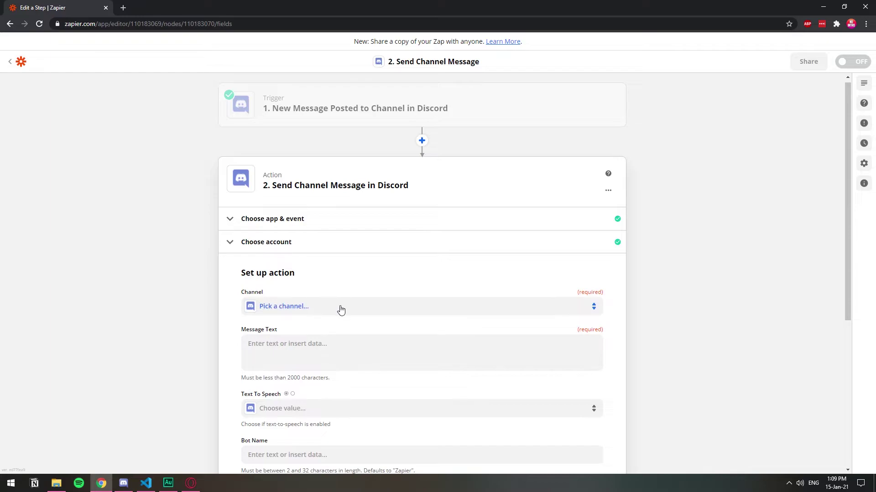
left_click(340, 310)
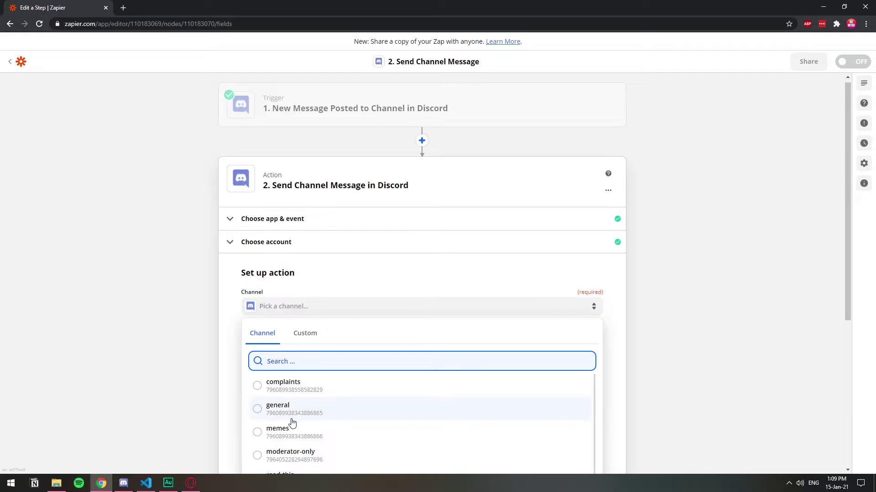
left_click(290, 420)
scroll(338, 297, "down", 2)
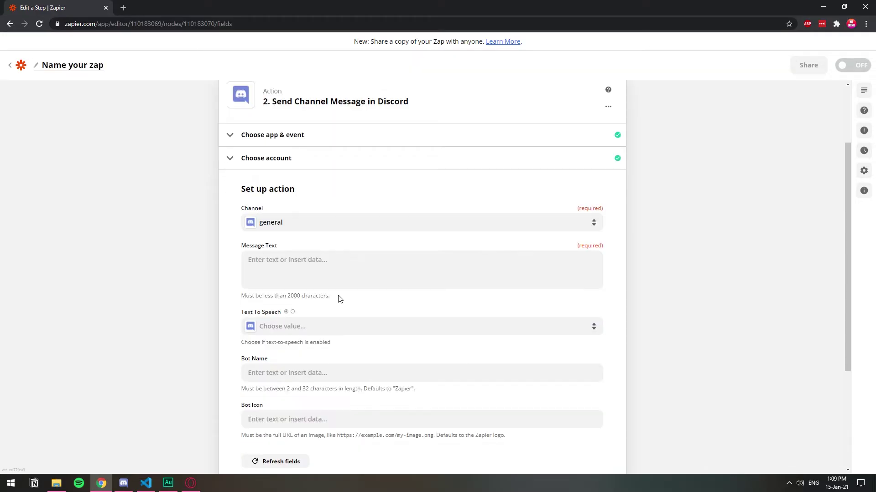
Map the trigger's Content field into the Message Text.
left_click(335, 267)
scroll(334, 264, "down", 2)
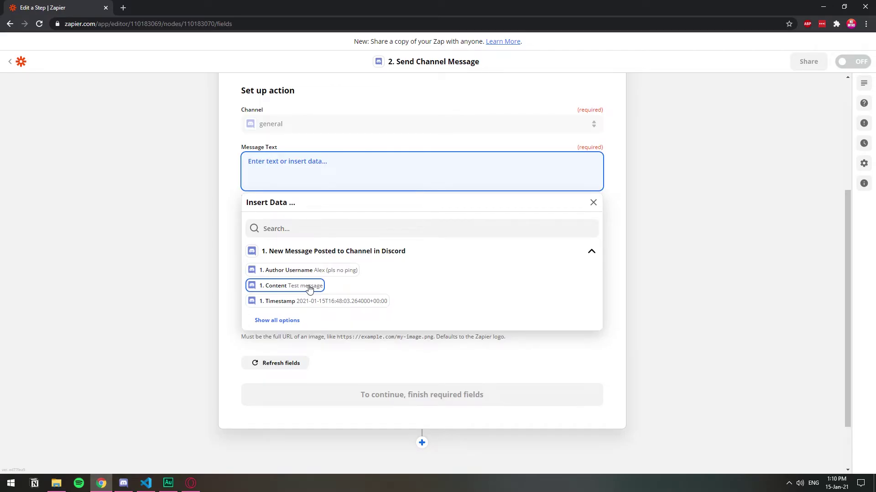
left_click(298, 286)
left_click(226, 192)
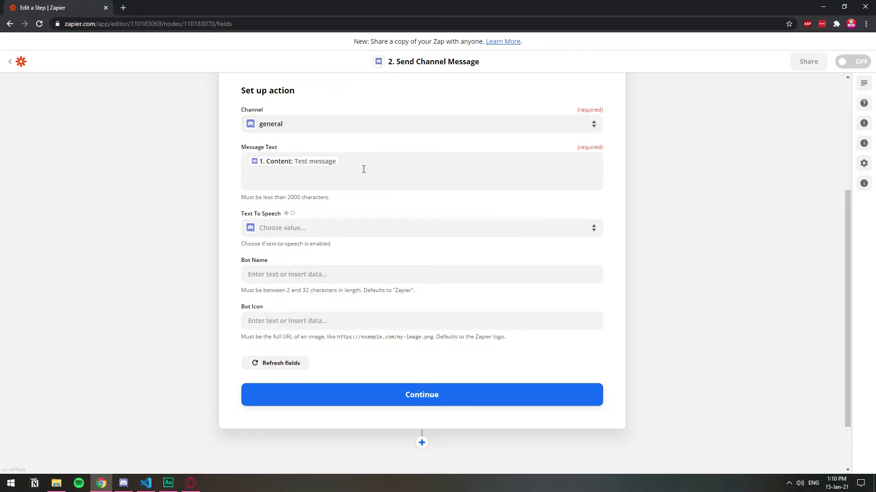
left_click(363, 169)
left_click(287, 319)
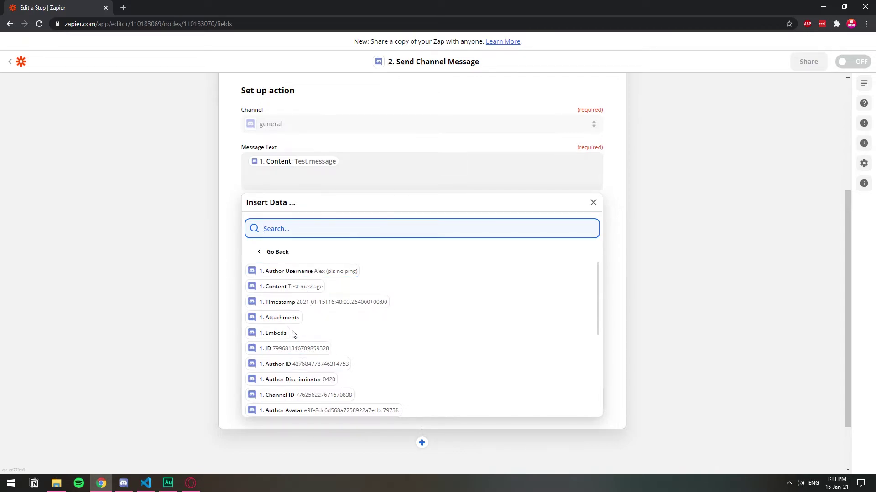
scroll(281, 335, "down", 2)
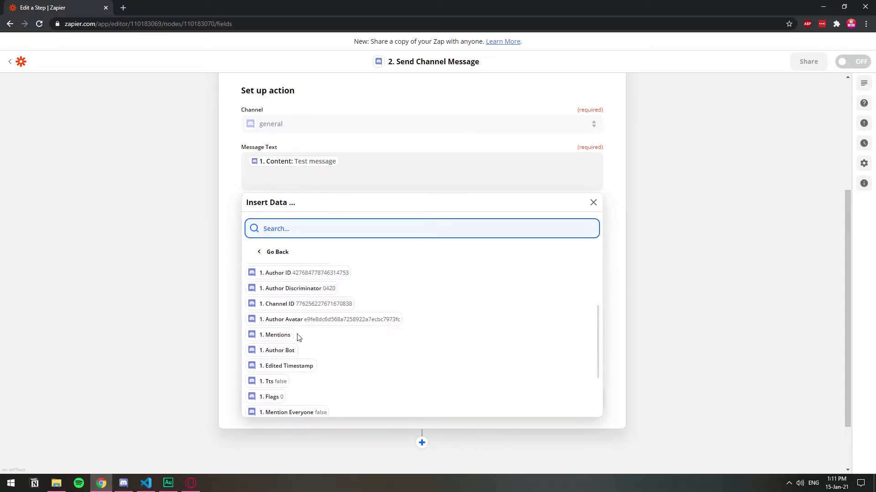
scroll(282, 333, "up", 2)
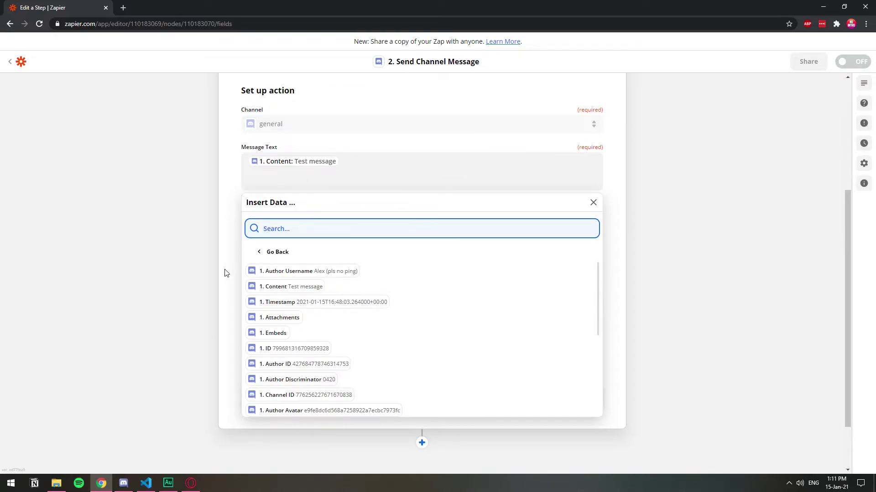
left_click(312, 169)
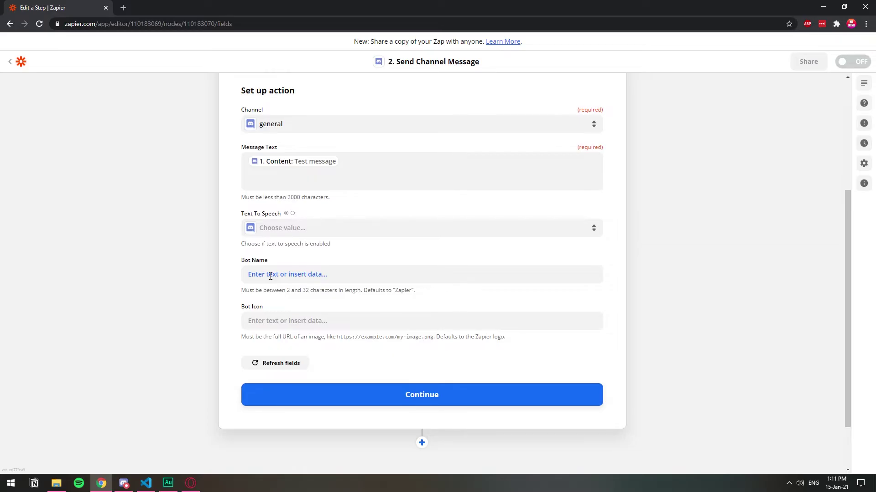
Replace the typed 'bruh' bot name with the trigger's 1. Author Username field.
left_click(270, 275)
type("bruh")
left_click(228, 266)
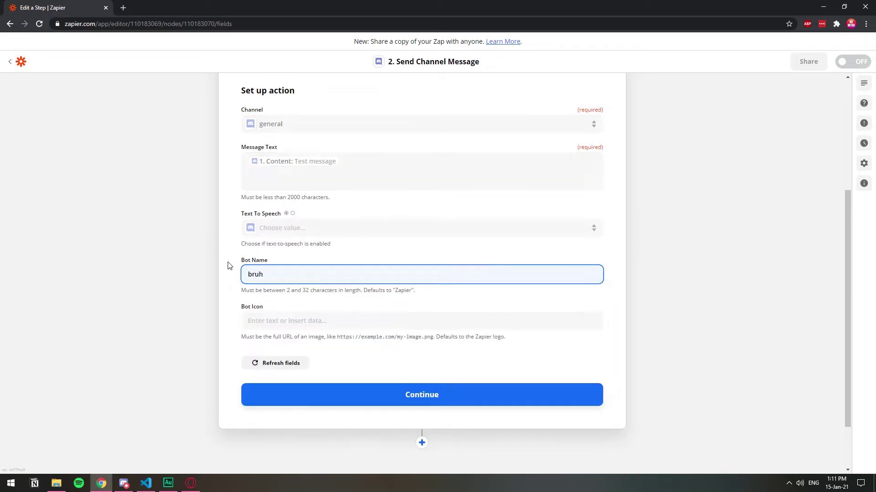
left_click(300, 275)
key("ctrl+a")
key("BackSpace")
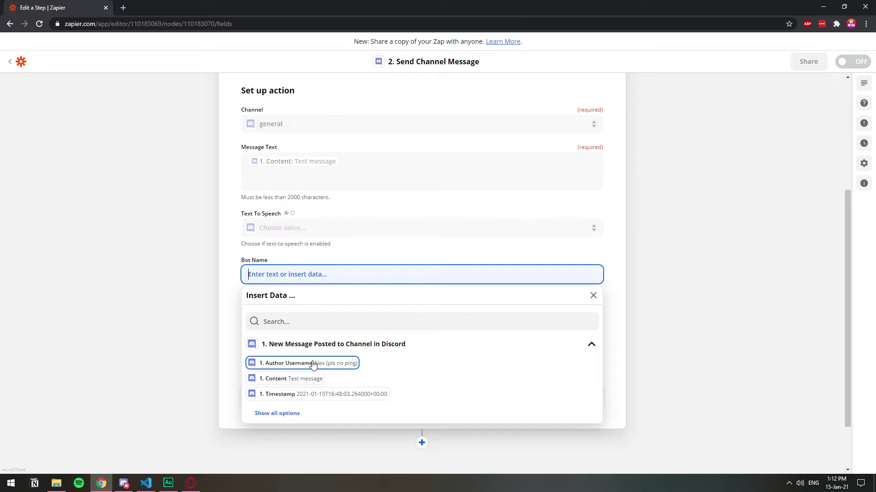
left_click(291, 368)
left_click(222, 302)
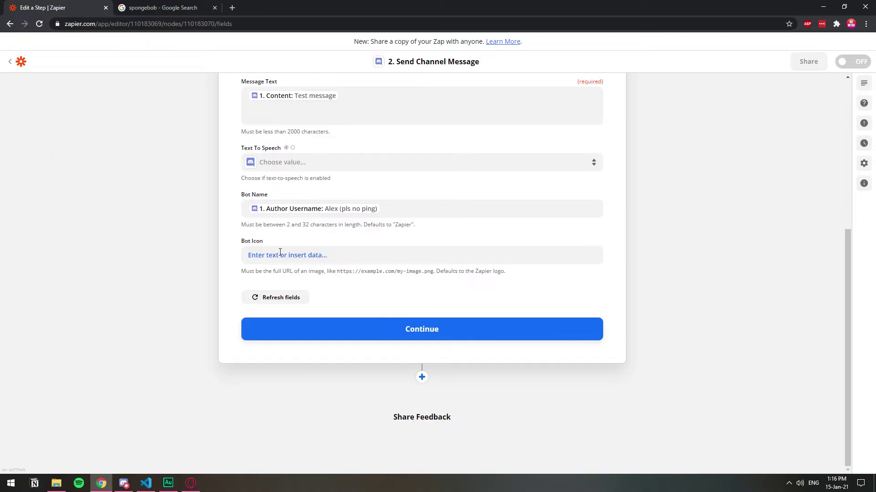
Copy the SpongeBob image address from Google Images and paste it into Bot Icon.
left_click(279, 252)
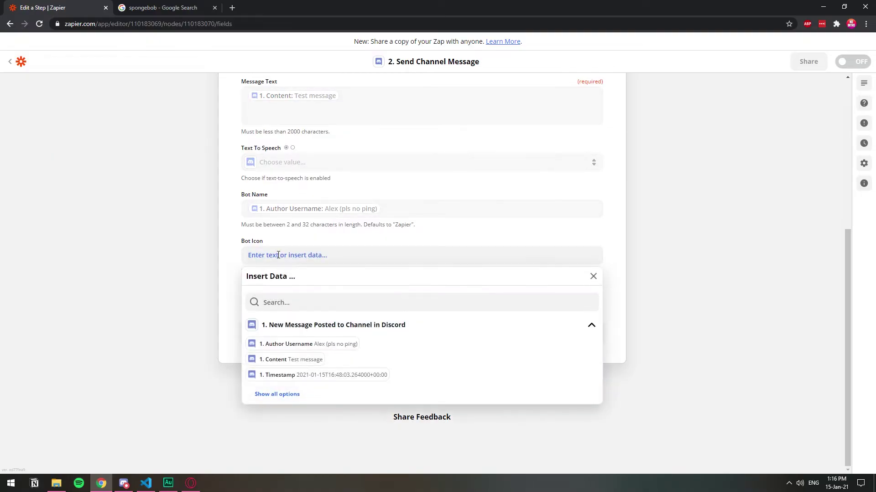
left_click(227, 256)
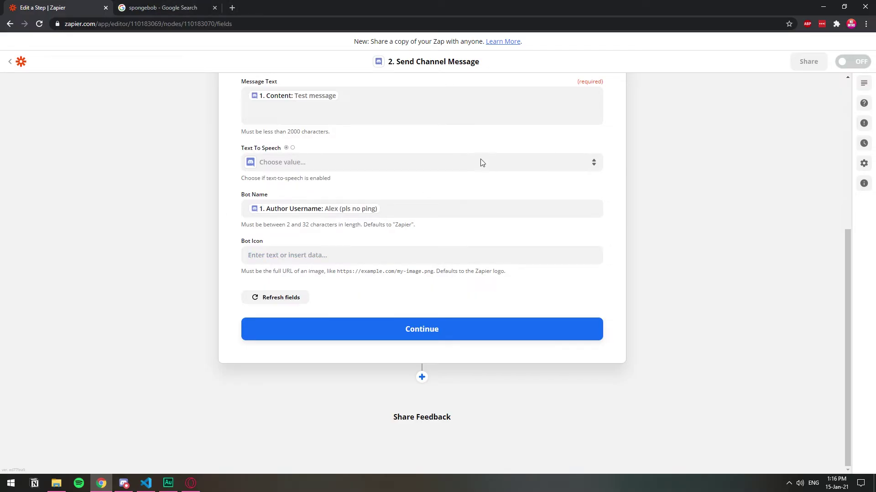
left_click(163, 8)
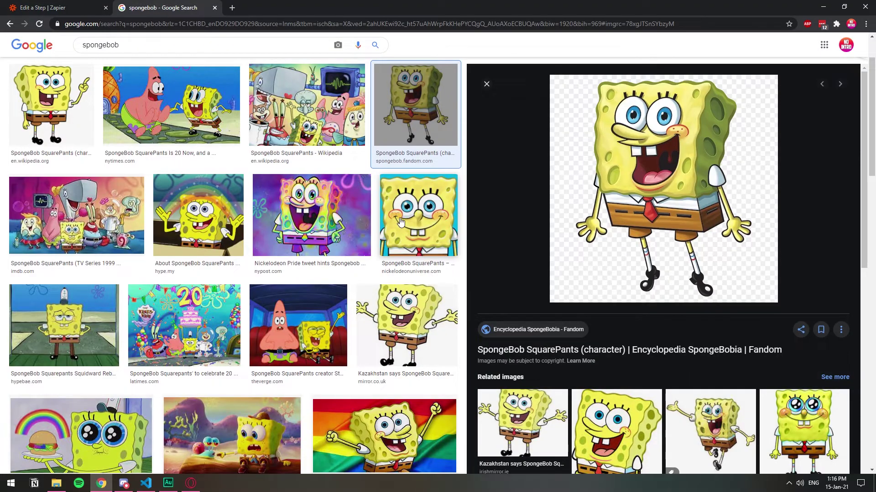
left_click(418, 214)
right_click(630, 143)
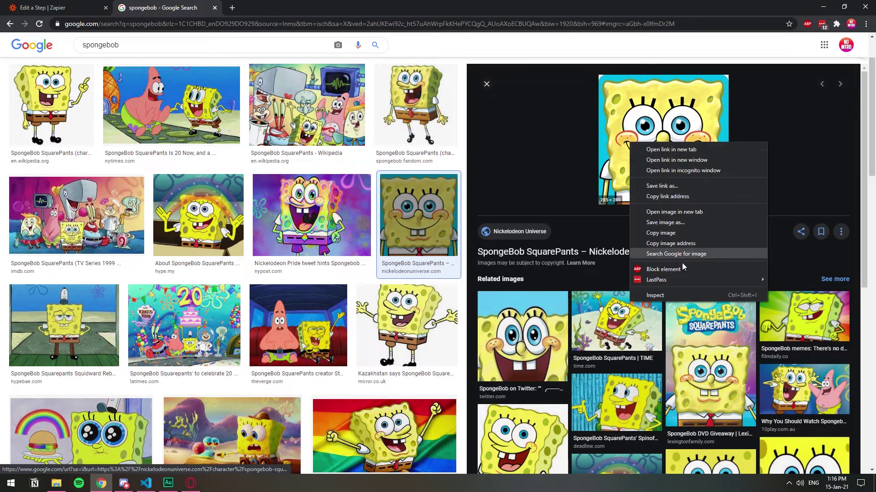
left_click(669, 245)
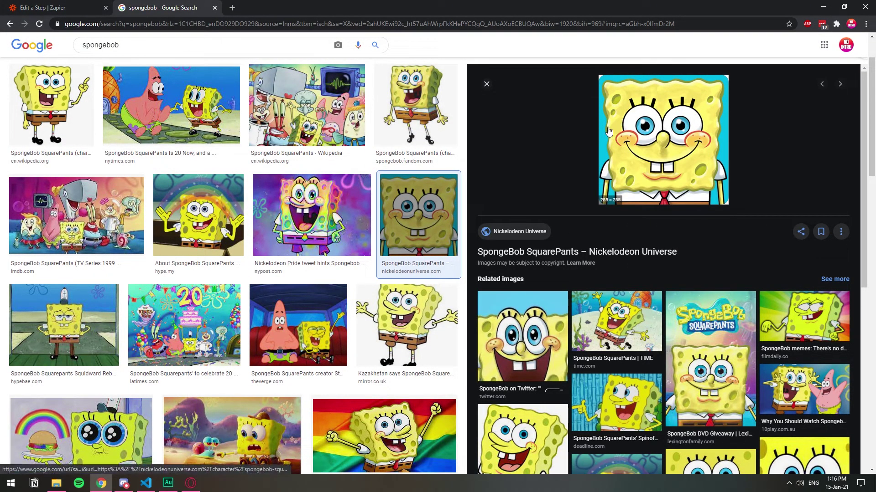
right_click(638, 140)
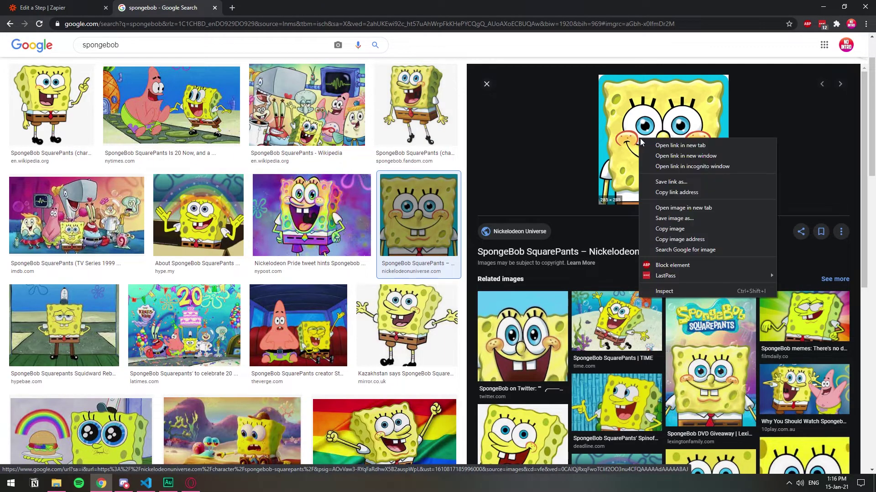
left_click(680, 239)
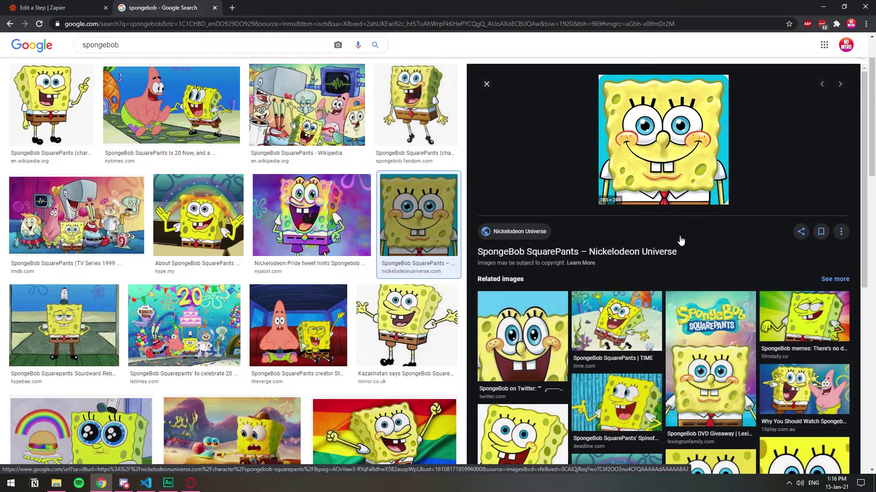
left_click(82, 8)
left_click(281, 257)
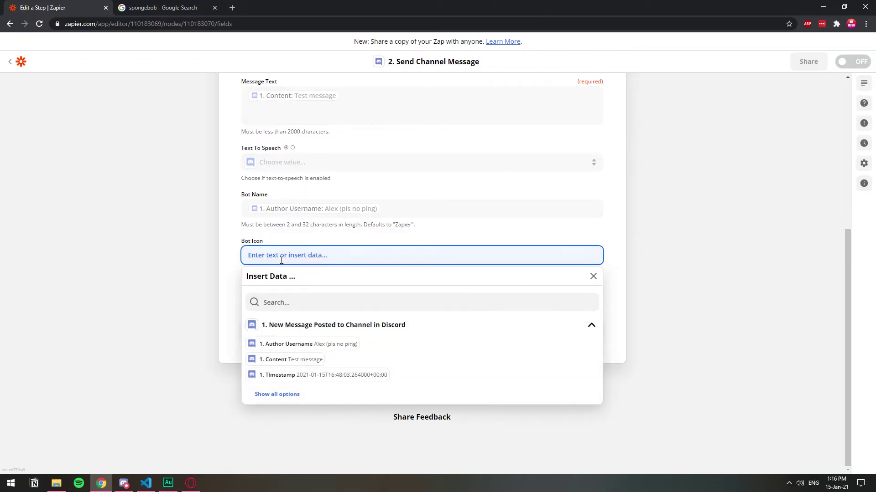
key("ctrl+v")
left_click(235, 261)
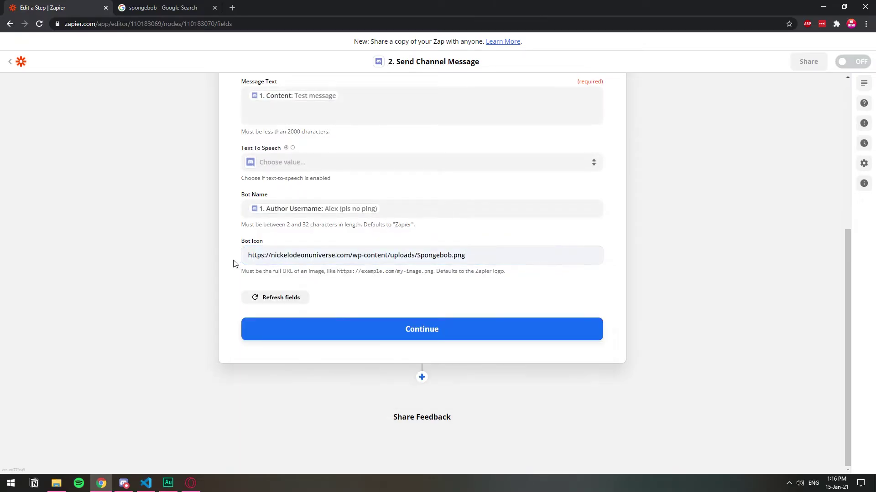
Finish the action setup and send a test message to Discord's general channel.
left_click(383, 329)
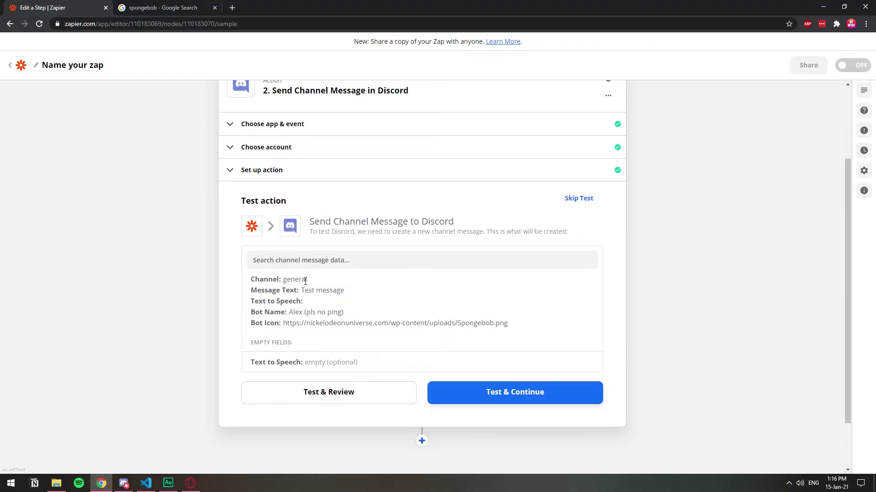
left_click(191, 482)
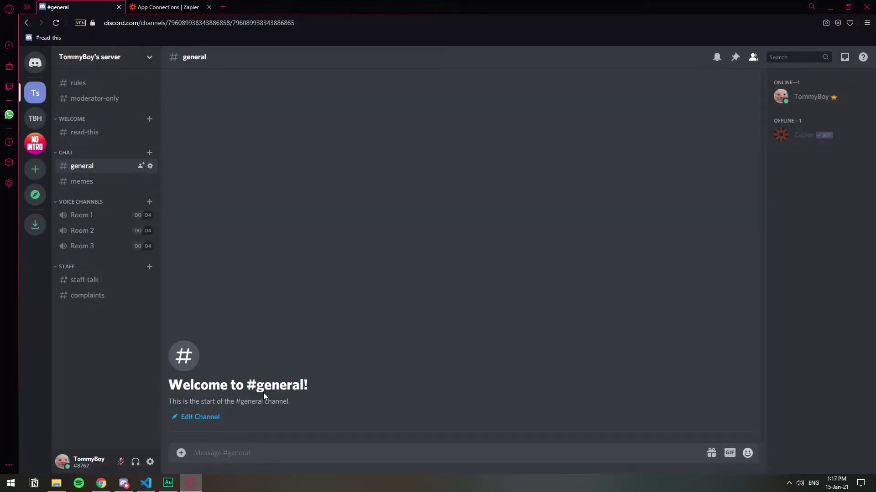
left_click(199, 484)
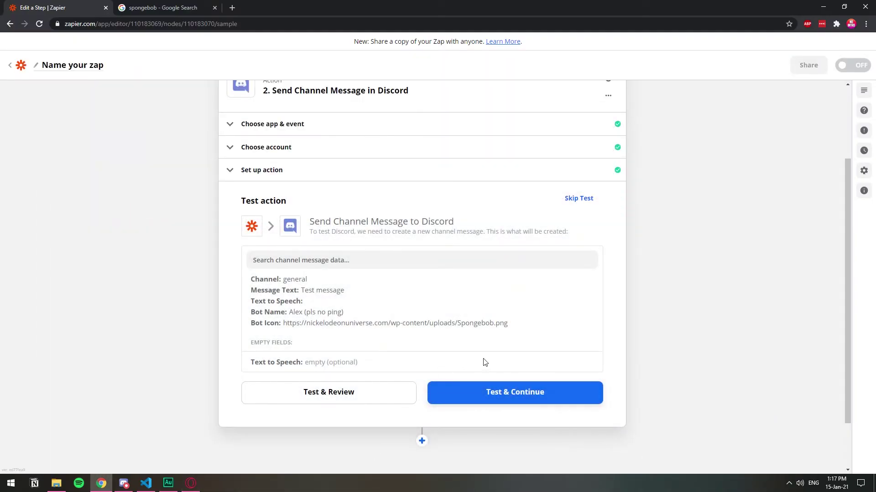
left_click(493, 396)
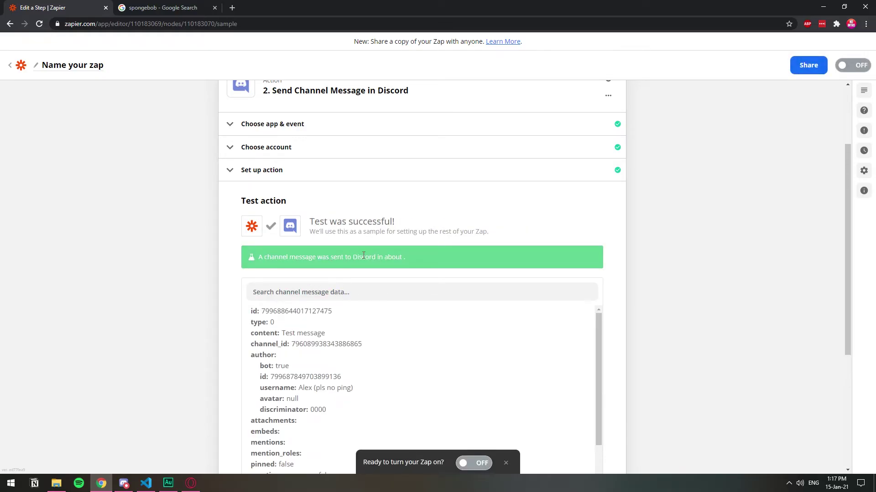
Confirm 'Test message' arrived in the Discord web general channel.
left_click(194, 486)
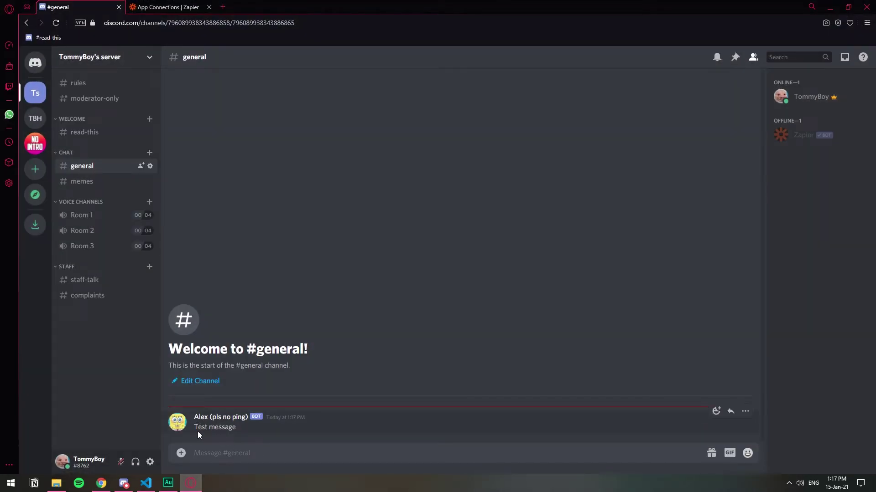
left_click_drag(198, 427, 225, 426)
left_click(224, 427)
Post 'bruh-server' from the desktop Discord app, then return to the web general channel.
left_click(124, 483)
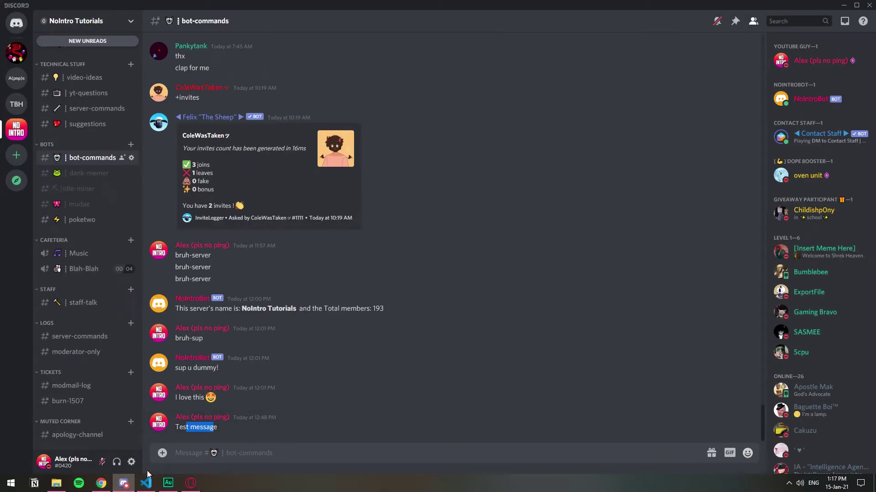
left_click(190, 483)
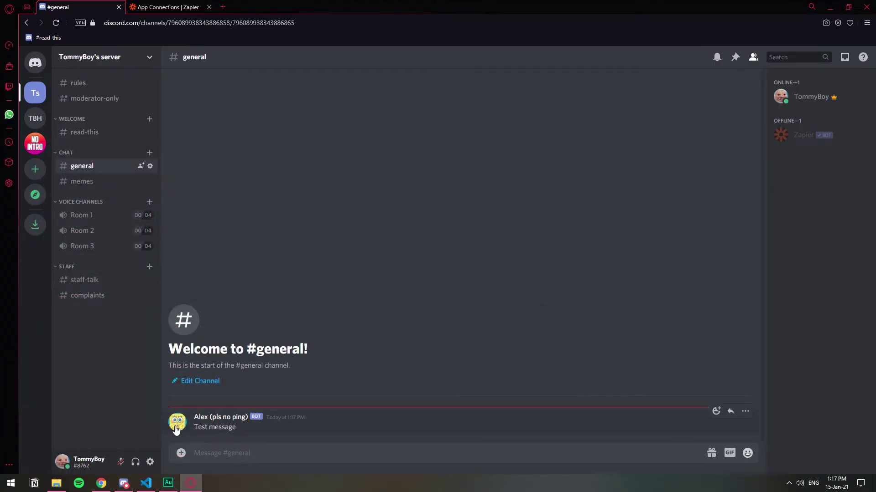
left_click(125, 483)
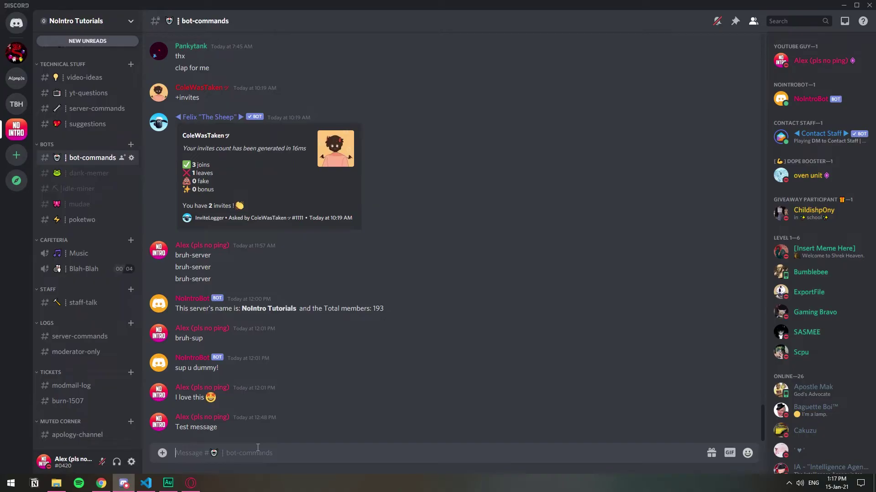
type("bruh-server")
key("Return")
left_click(190, 483)
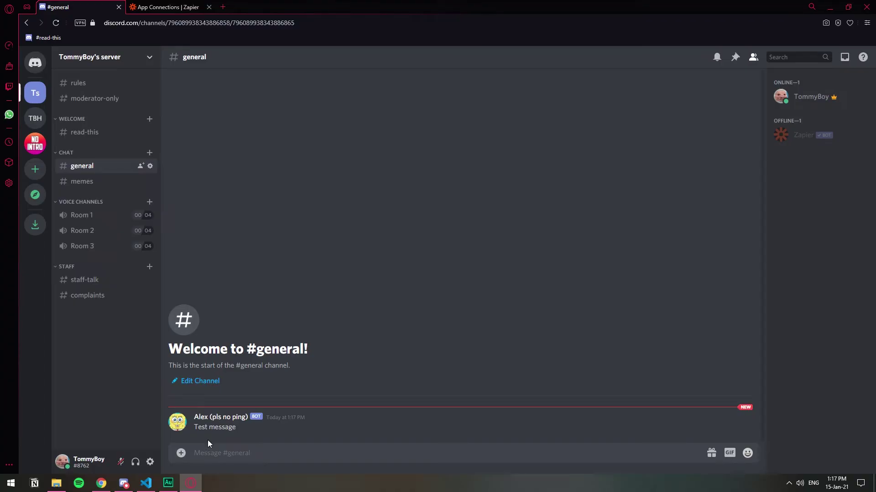
Turn on the Zap, copy its share link, close the share dialog, and go to My Zaps.
left_click(102, 484)
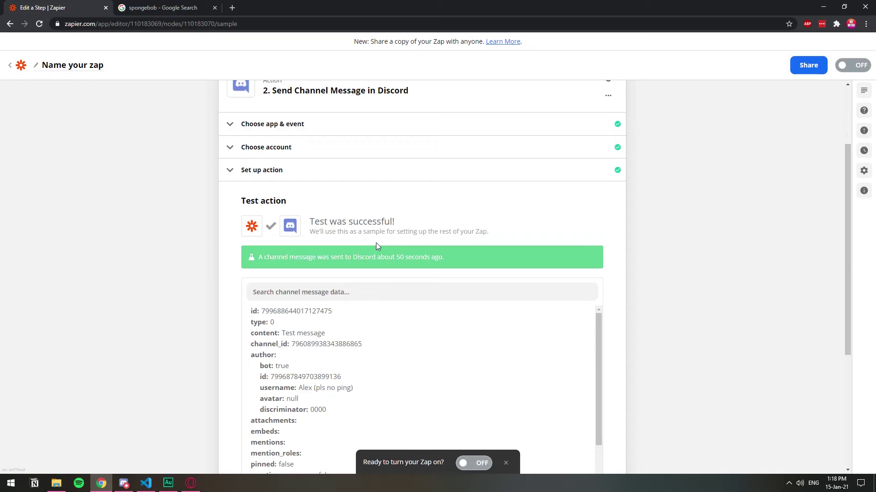
scroll(412, 250, "down", 2)
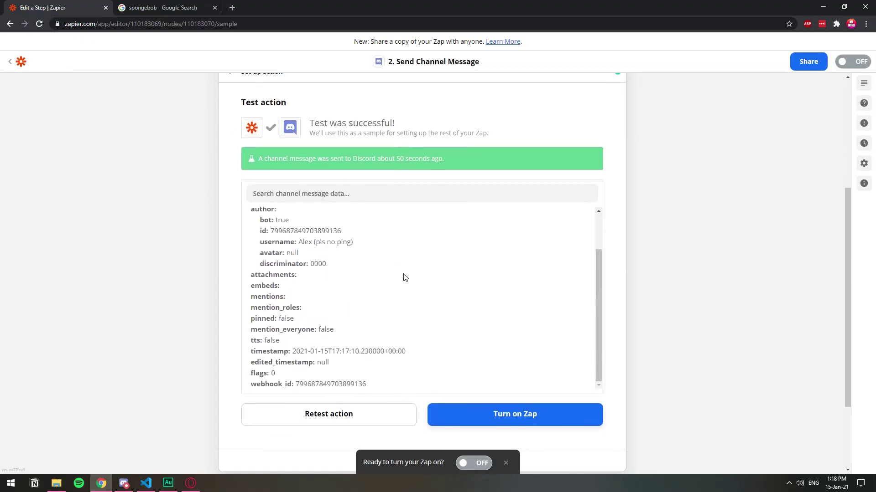
scroll(439, 307, "up", 1)
left_click(502, 416)
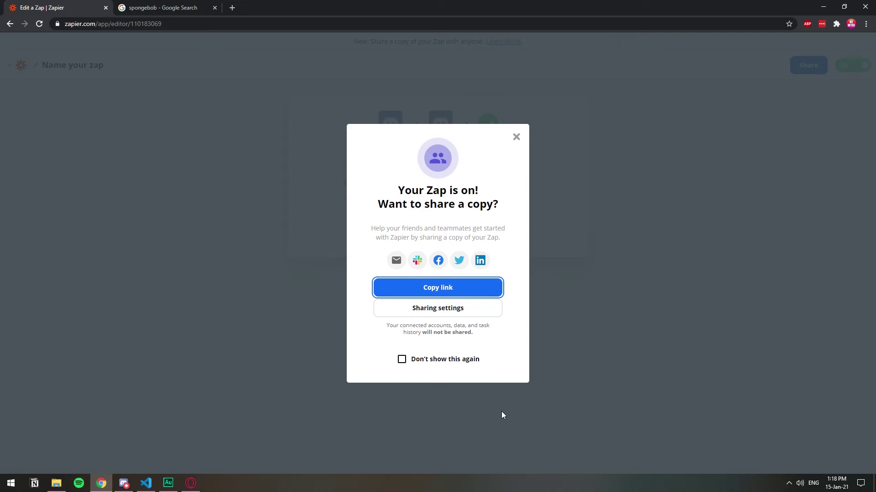
left_click(439, 288)
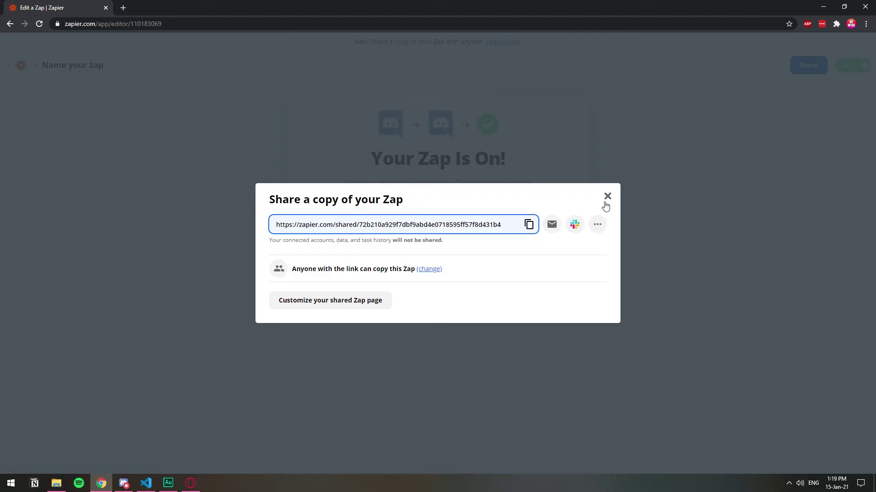
left_click(605, 203)
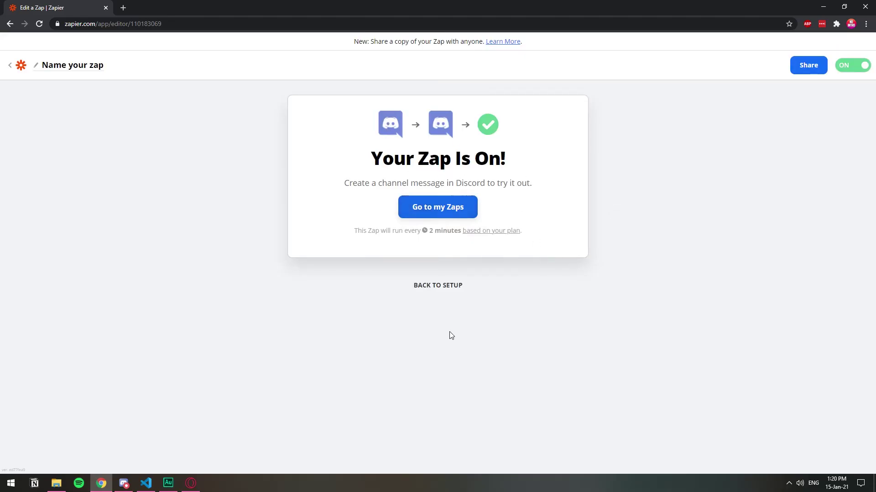
left_click_drag(369, 233, 416, 229)
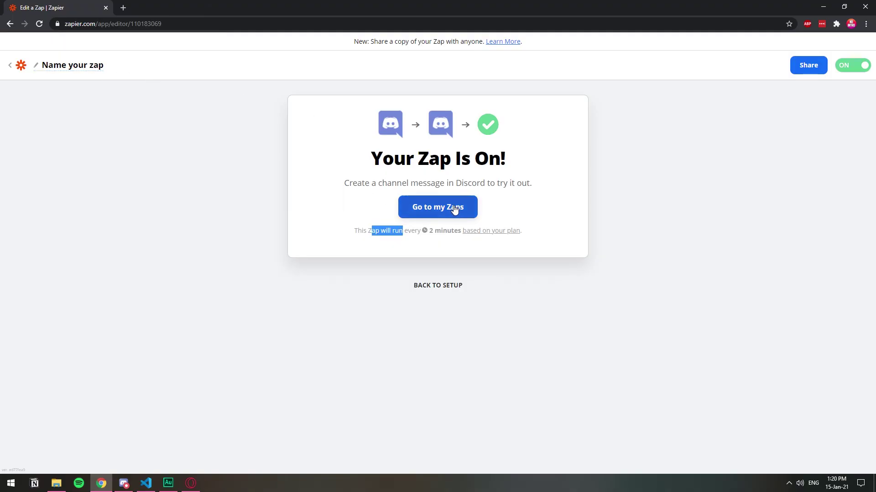
left_click(442, 215)
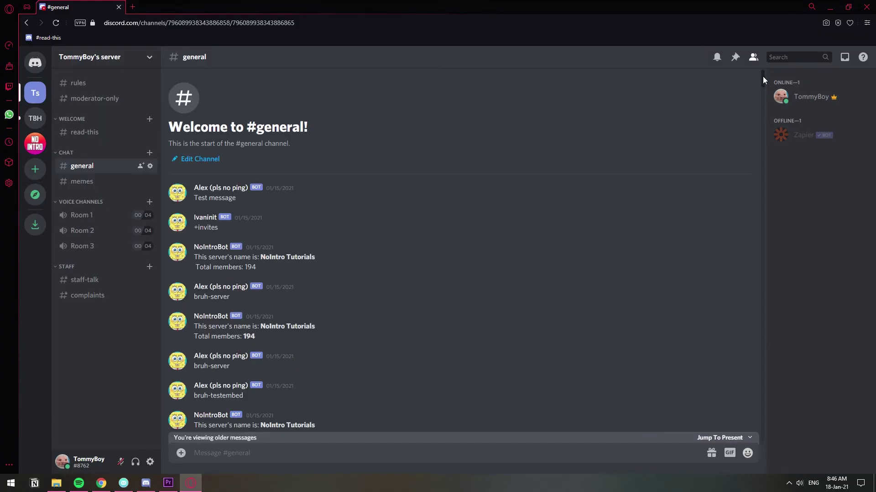
Scroll through the general channel's relayed SpongeBob-icon bot messages back to January 16.
left_click_drag(763, 76, 757, 101)
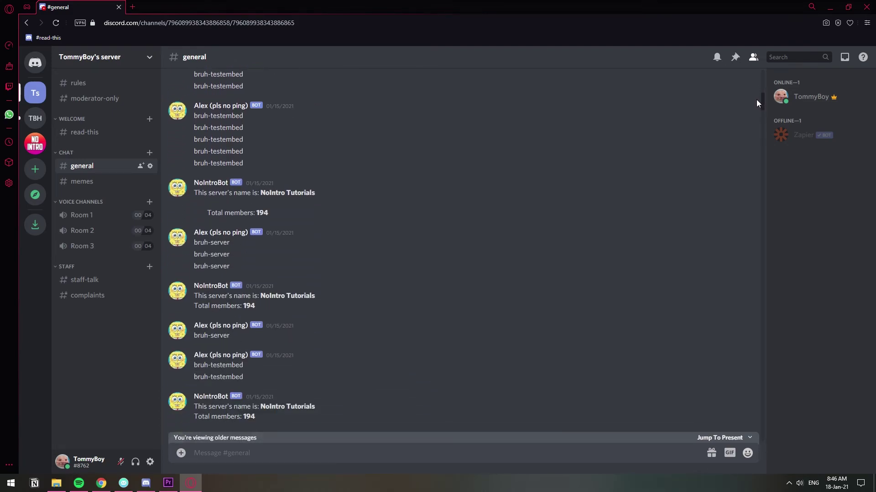
scroll(756, 99, "down", 3)
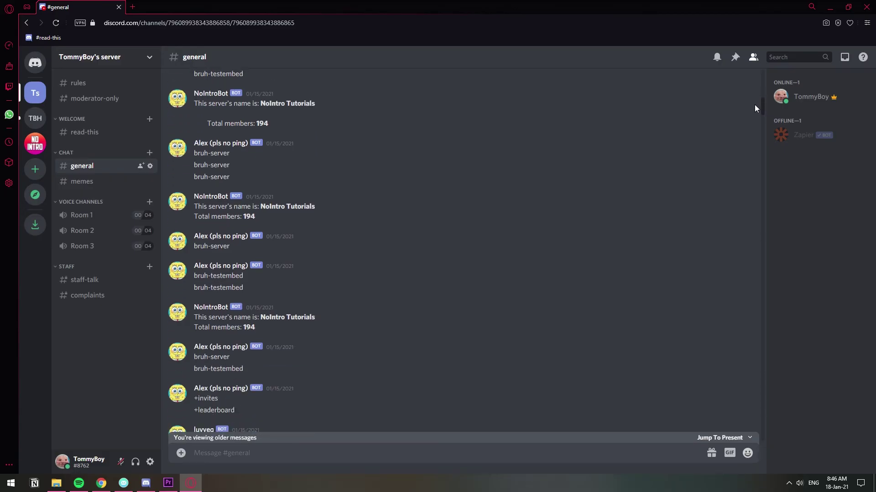
scroll(755, 105, "down", 5)
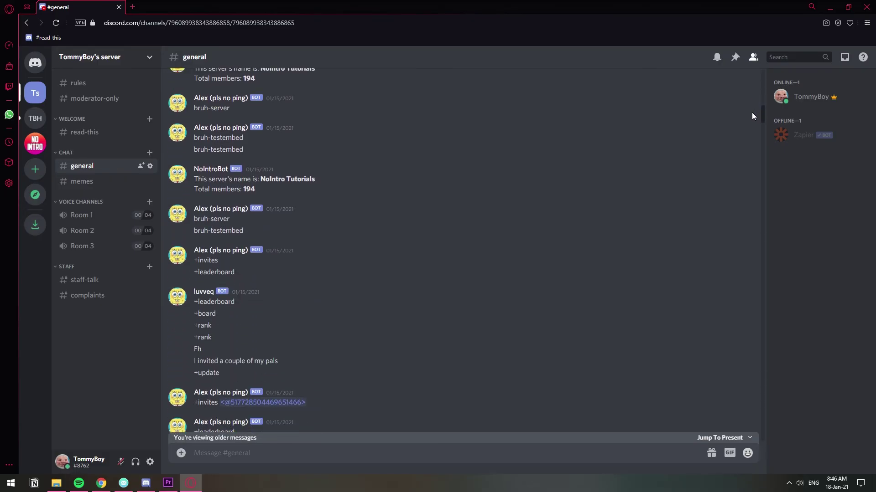
scroll(752, 116, "down", 5)
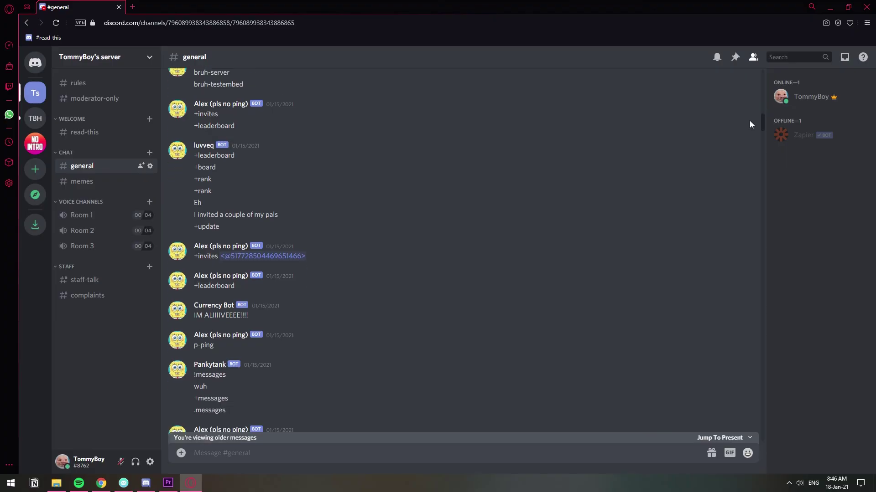
scroll(748, 122, "down", 4)
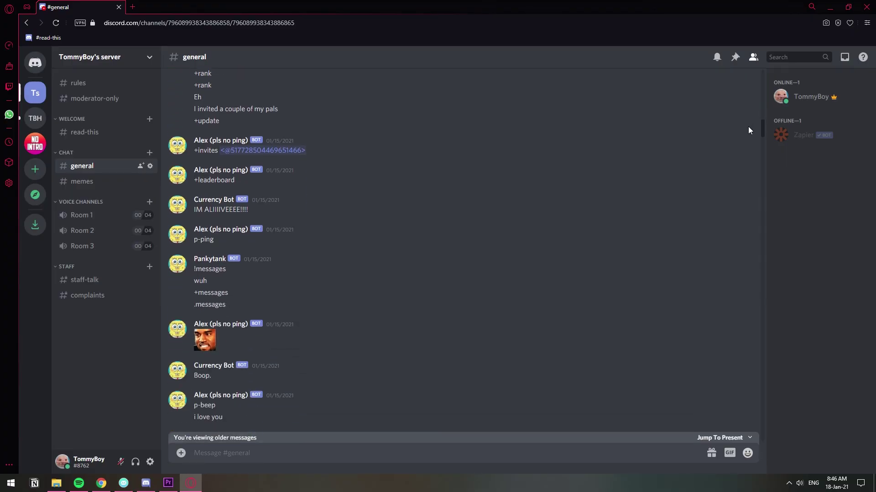
scroll(748, 132, "down", 5)
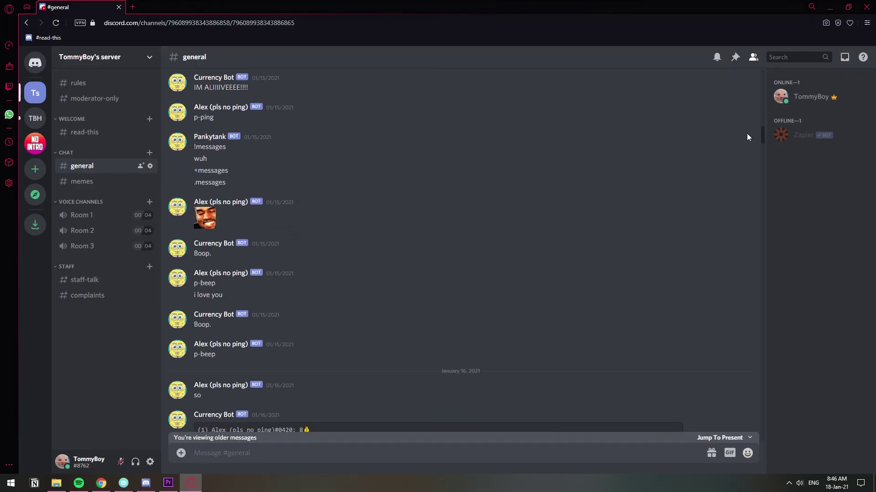